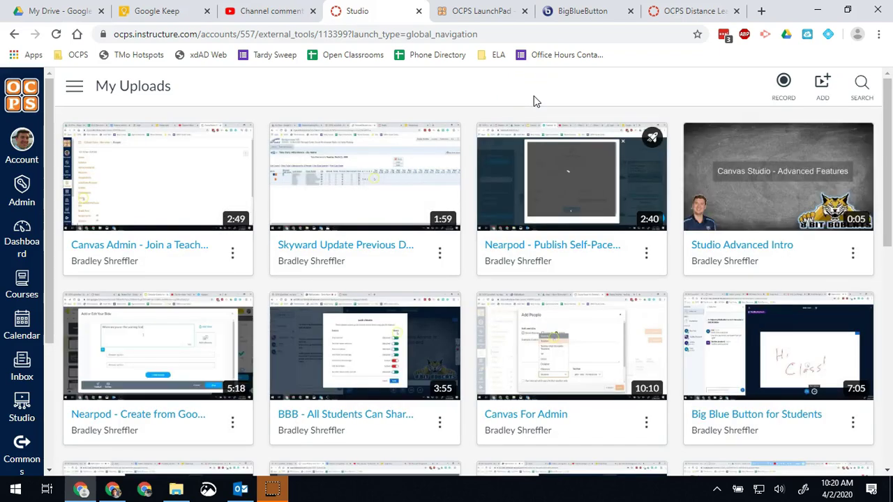
{"action": "scroll", "coordinate": [658, 285], "scroll_direction": "down", "scroll_amount": 2}
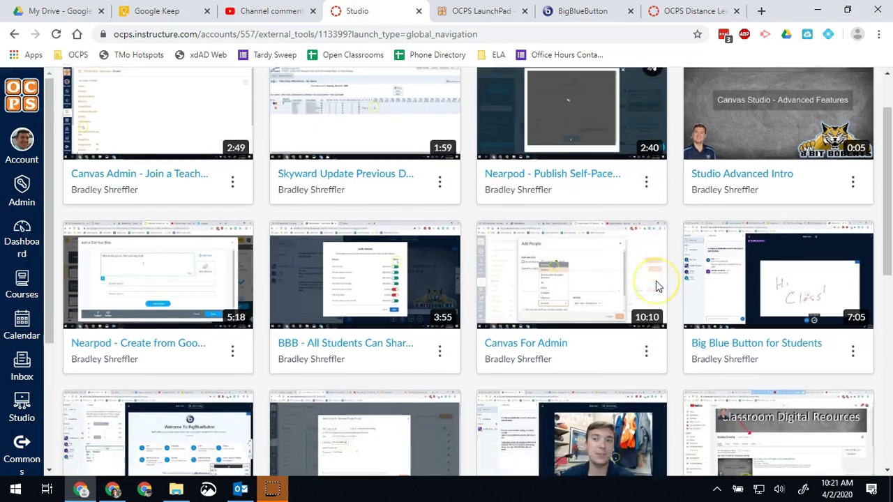
{"action": "scroll", "coordinate": [656, 286], "scroll_direction": "down", "scroll_amount": 2}
{"action": "scroll", "coordinate": [656, 286], "scroll_direction": "up", "scroll_amount": 4}
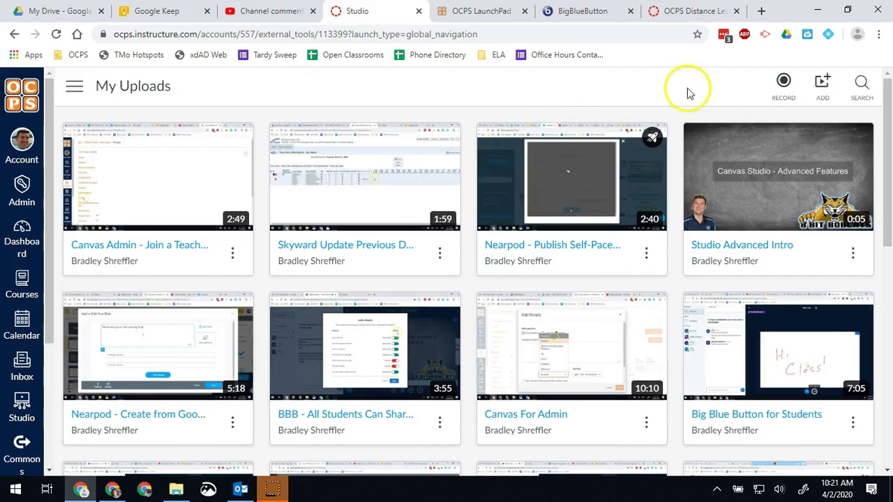
{"action": "left_click", "coordinate": [825, 85]}
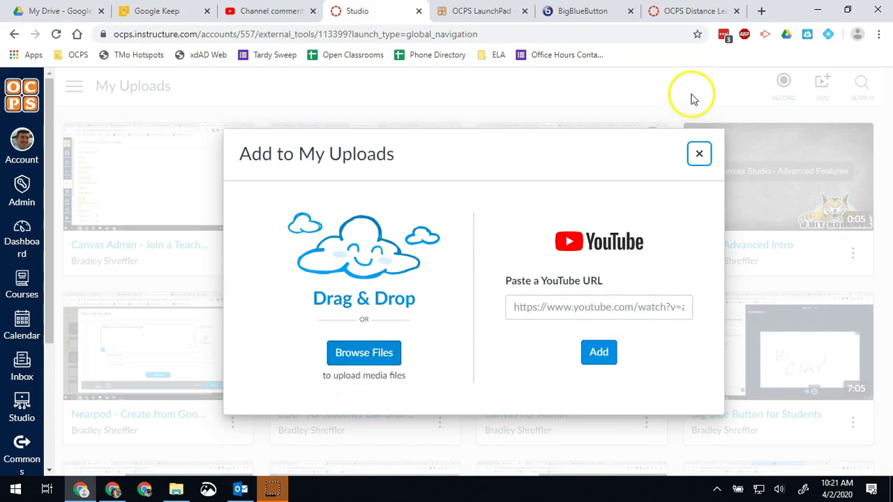
{"action": "left_click", "coordinate": [698, 155]}
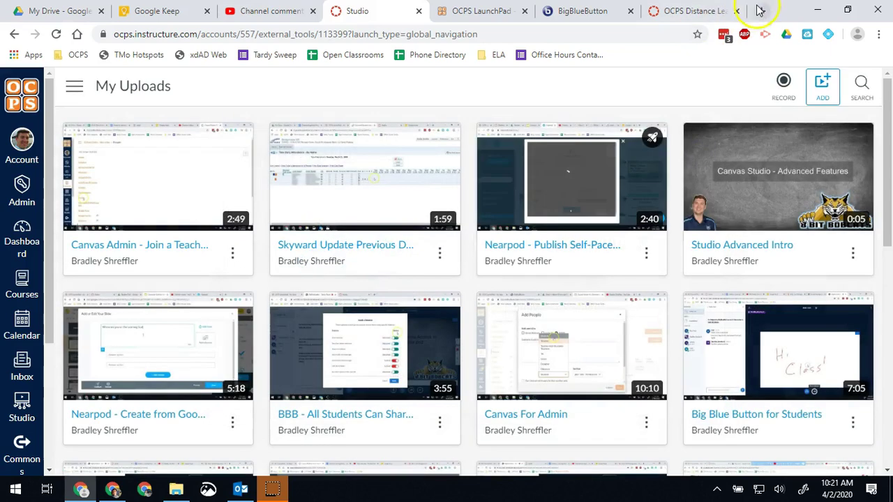
- Open YouTube in a new browser tab and copy the link address of the recommended "Lion Safari | Animal Expedition" video
{"action": "left_click", "coordinate": [761, 10]}
{"action": "type", "text": "yout"}
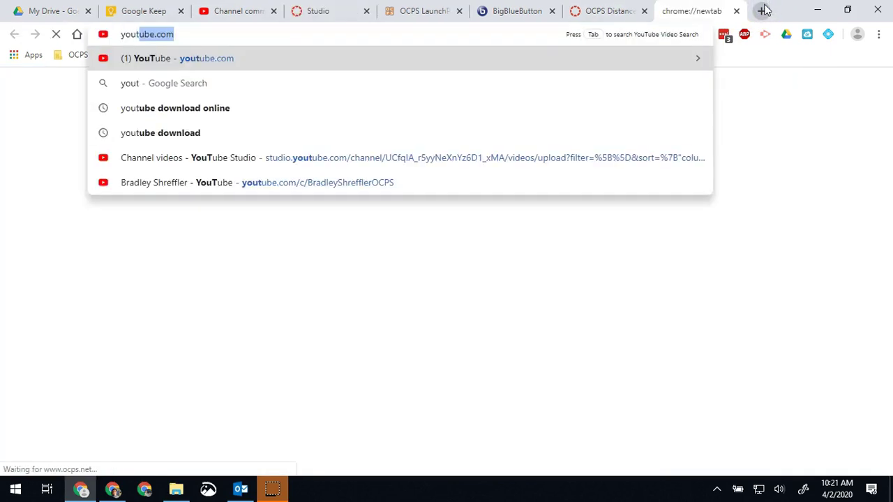
{"action": "type", "text": "u"}
{"action": "key", "text": "Return"}
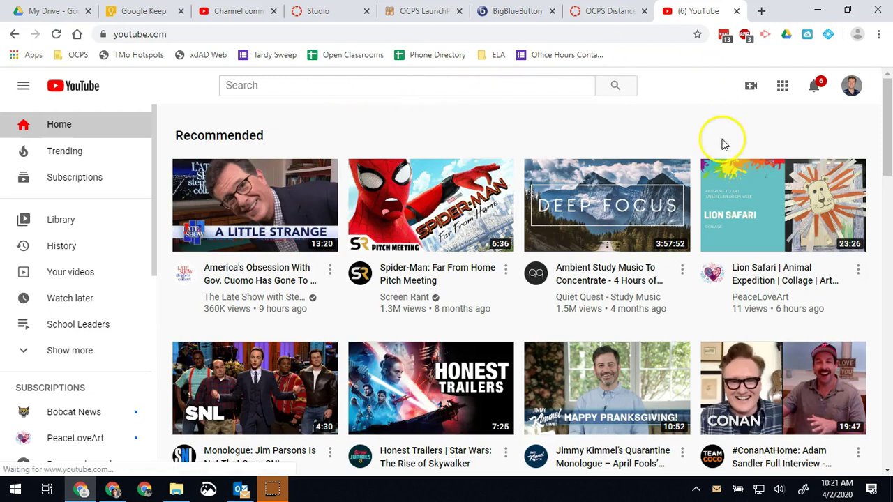
{"action": "mouse_move", "coordinate": [754, 269]}
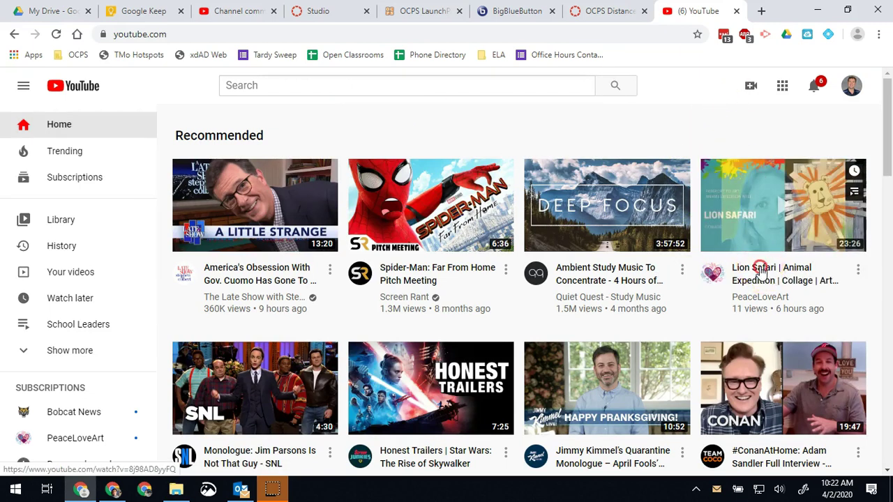
{"action": "right_click", "coordinate": [759, 269]}
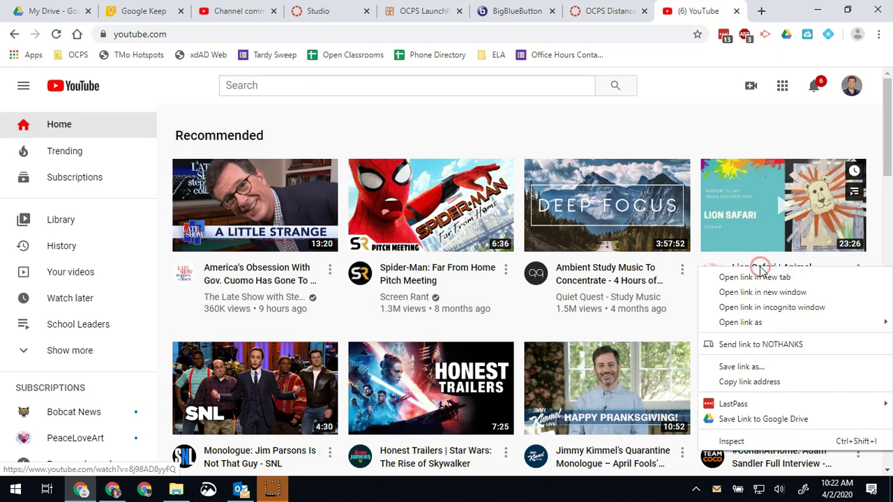
{"action": "left_click", "coordinate": [752, 382]}
- Return to Canvas Studio and add the copied YouTube video link to My Uploads
{"action": "key", "text": "ctrl+4"}
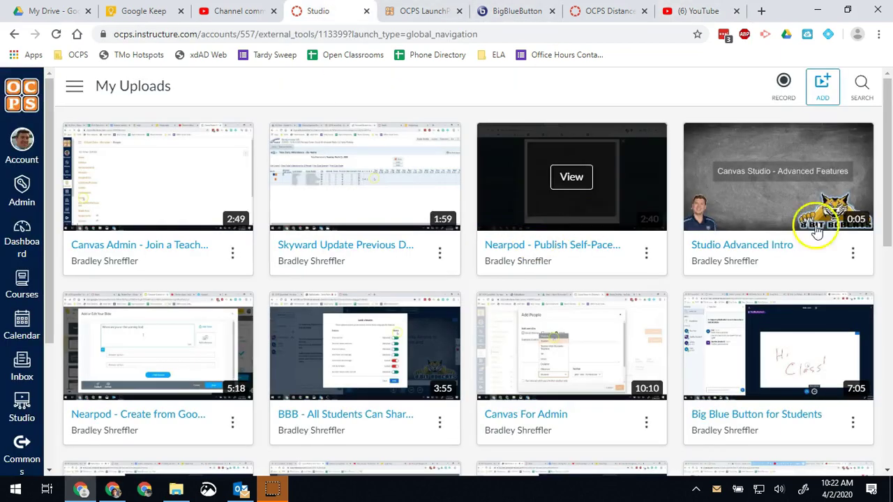
{"action": "left_click", "coordinate": [822, 98]}
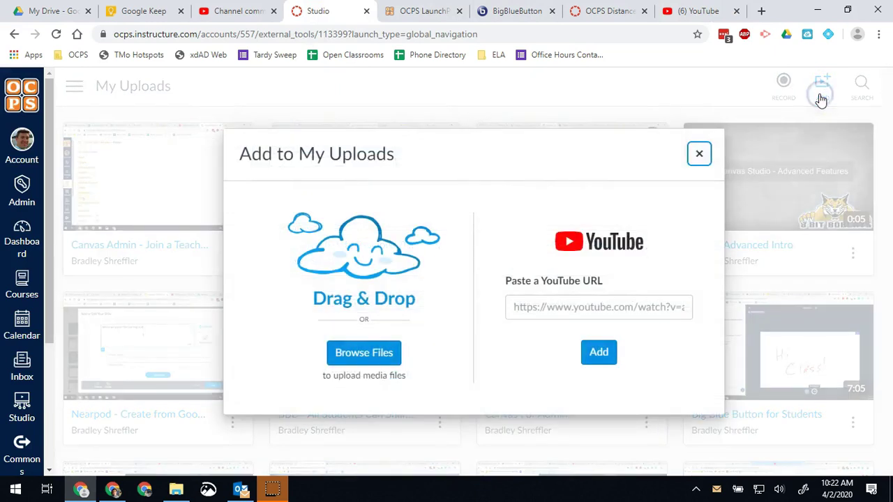
{"action": "left_click", "coordinate": [615, 313]}
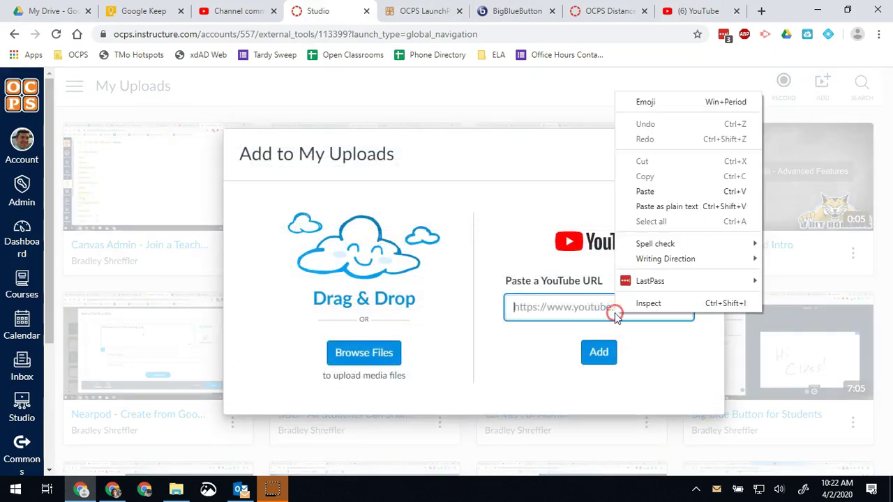
{"action": "right_click", "coordinate": [614, 313]}
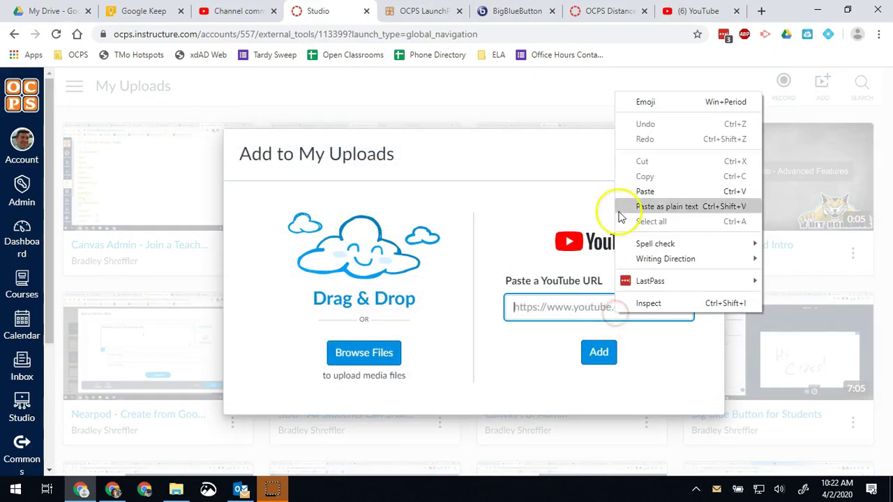
{"action": "left_click", "coordinate": [652, 191]}
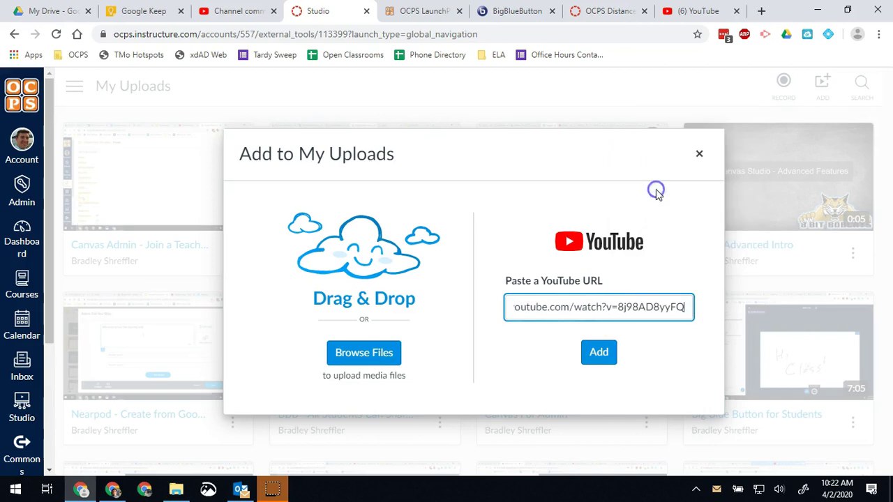
{"action": "left_click", "coordinate": [598, 357]}
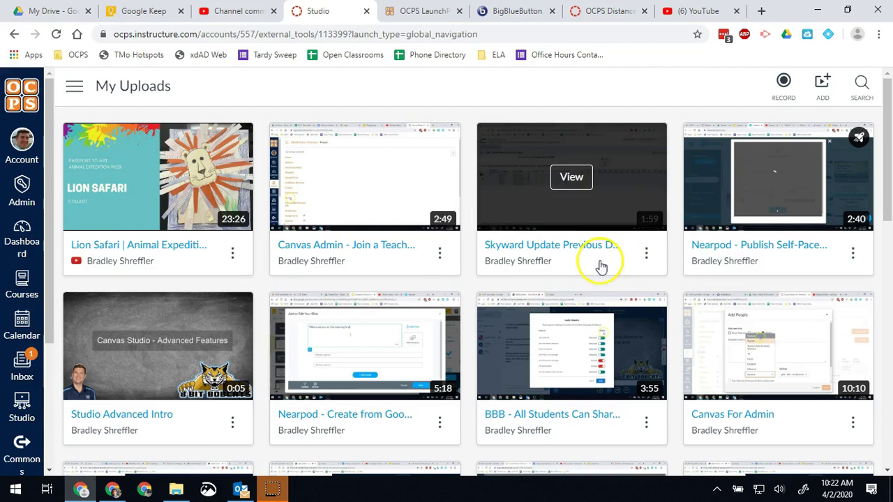
- Start a new quiz on the uploaded "Nearpod - Publish Self-Pace..." video
{"action": "left_click", "coordinate": [647, 256]}
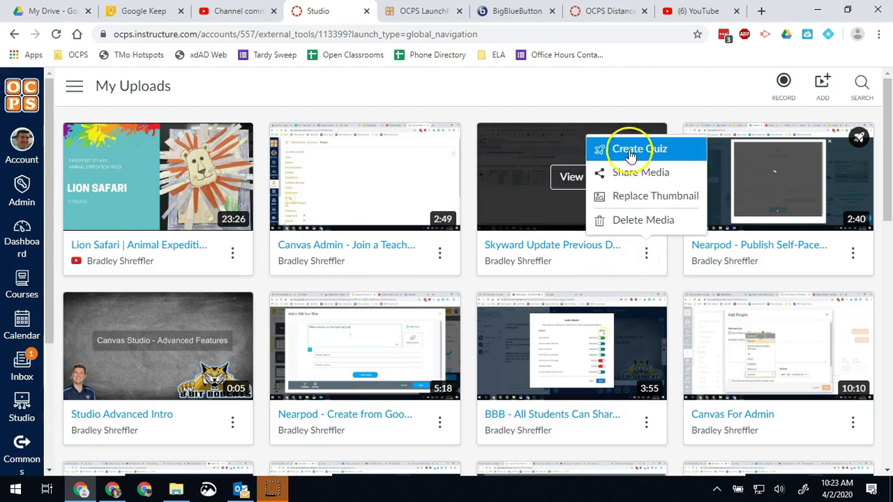
{"action": "left_click", "coordinate": [693, 96]}
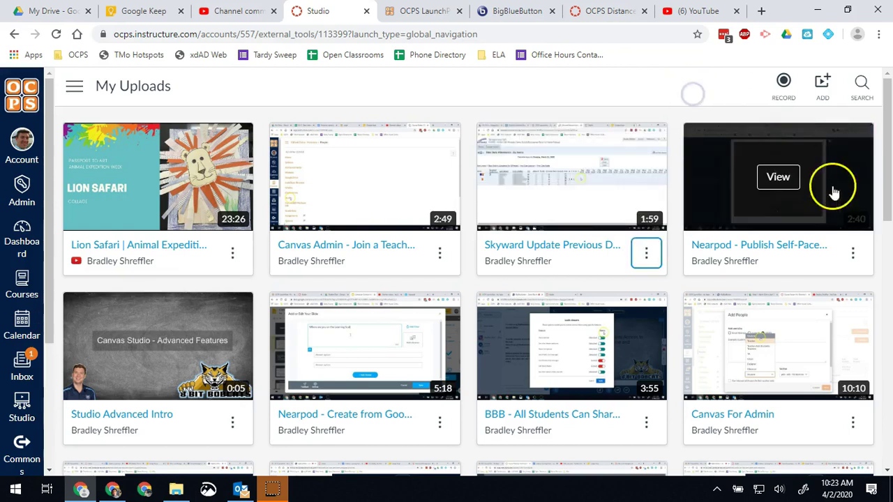
{"action": "left_click", "coordinate": [855, 255]}
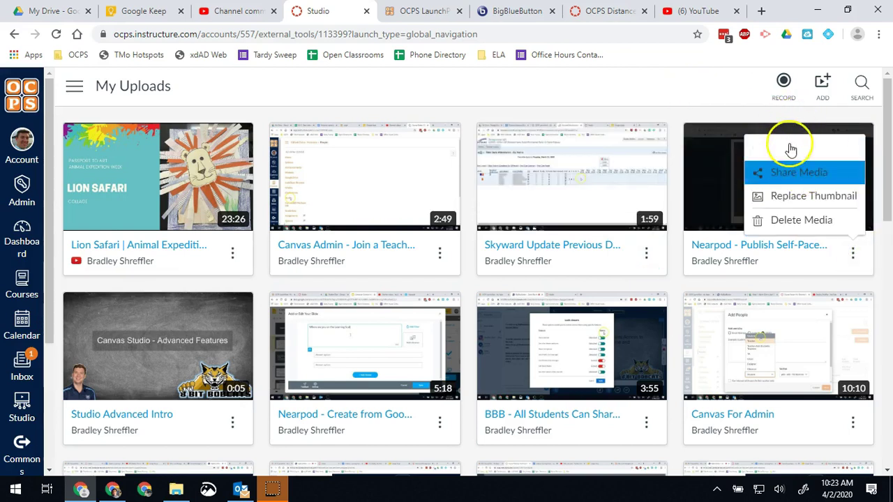
{"action": "mouse_move", "coordinate": [789, 149]}
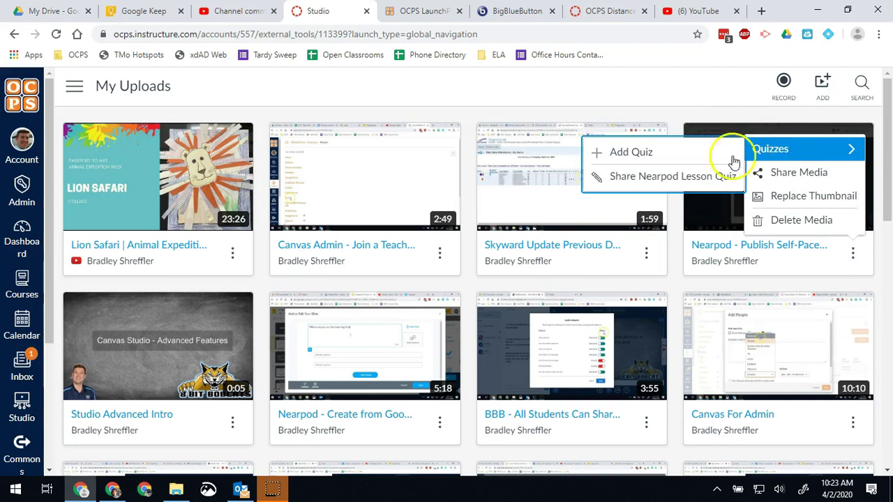
{"action": "left_click", "coordinate": [662, 157]}
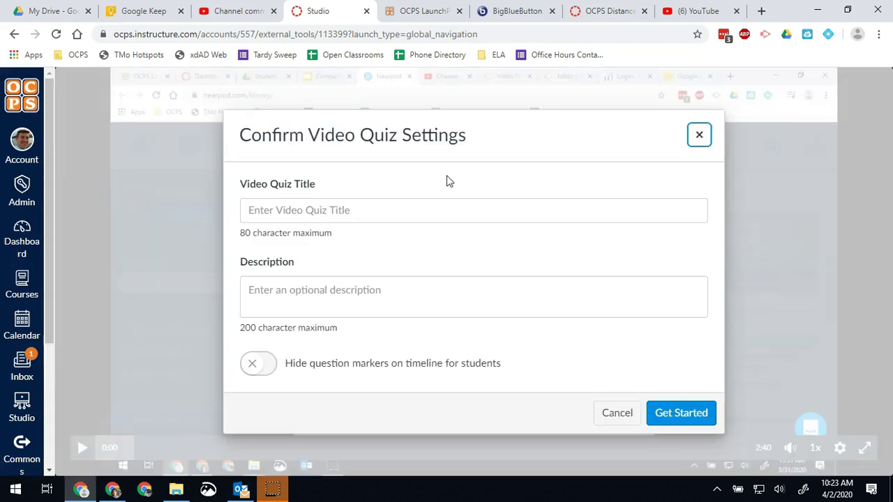
- Title the video quiz "Nearpod Publish a Self-Paced Lesson", keep question markers visible to students, and begin building the quiz
{"action": "left_click", "coordinate": [429, 210]}
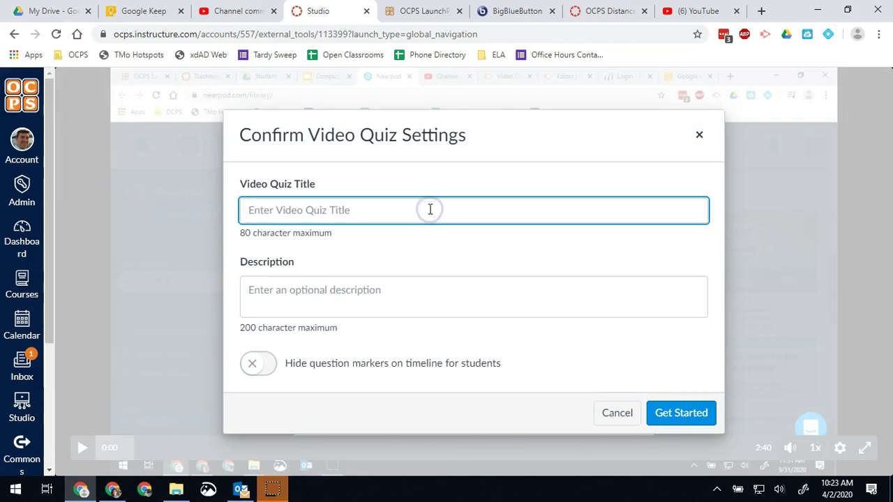
{"action": "type", "text": "N"}
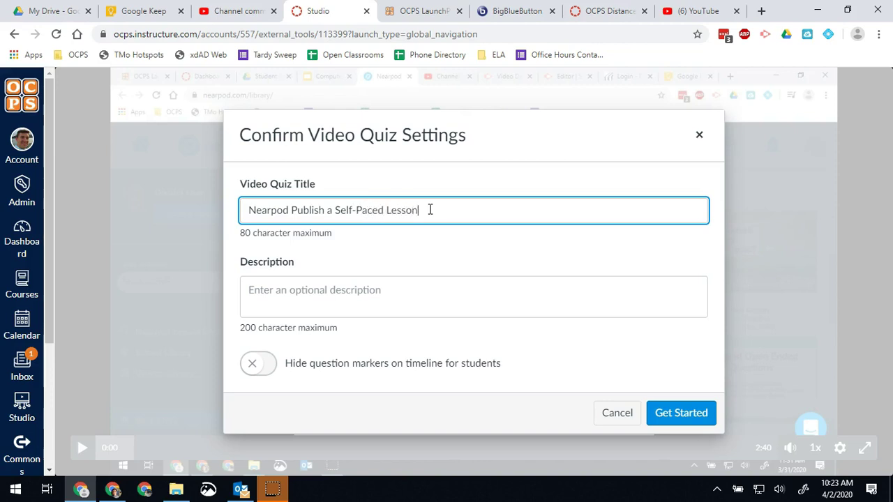
{"action": "left_click", "coordinate": [398, 298]}
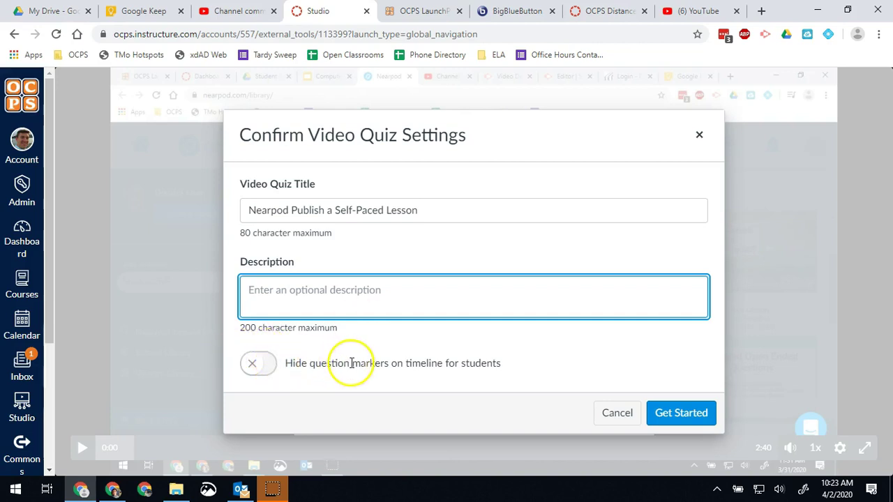
{"action": "left_click", "coordinate": [462, 365]}
{"action": "left_click", "coordinate": [461, 365]}
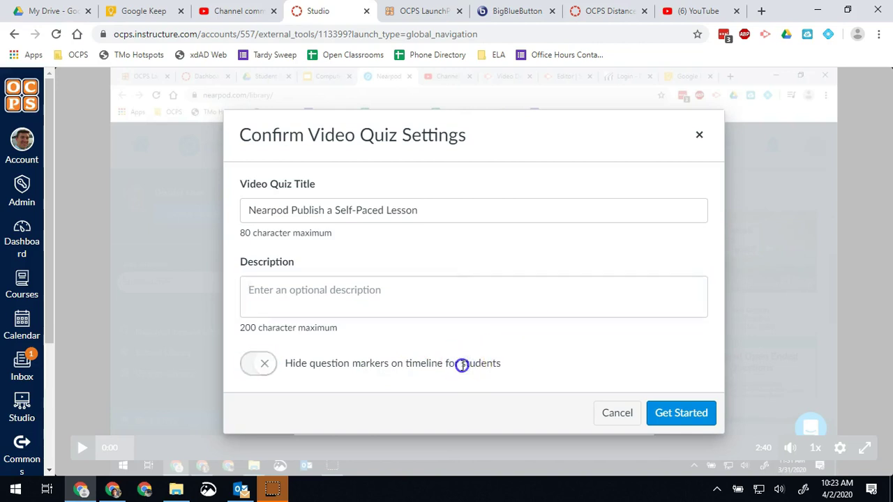
{"action": "left_click", "coordinate": [304, 421]}
{"action": "left_click", "coordinate": [682, 413]}
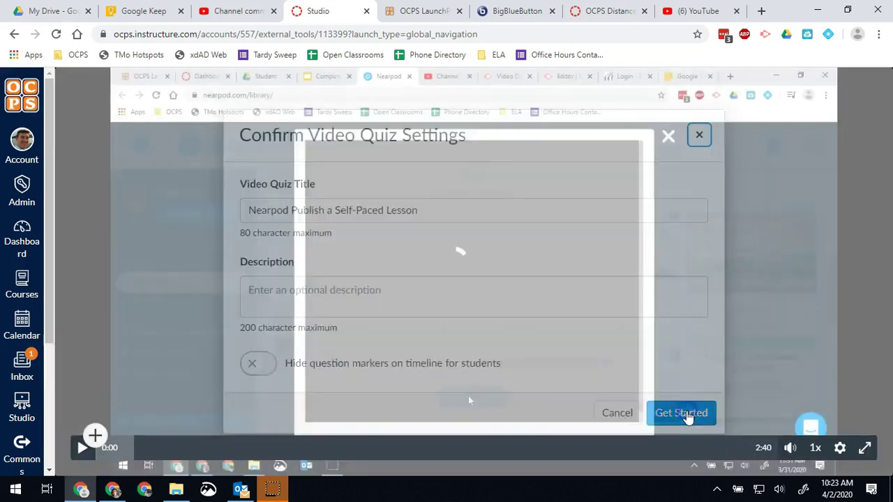
- Move the quiz video to about 0:08, play it, and pause it at 0:12
{"action": "left_click", "coordinate": [482, 336]}
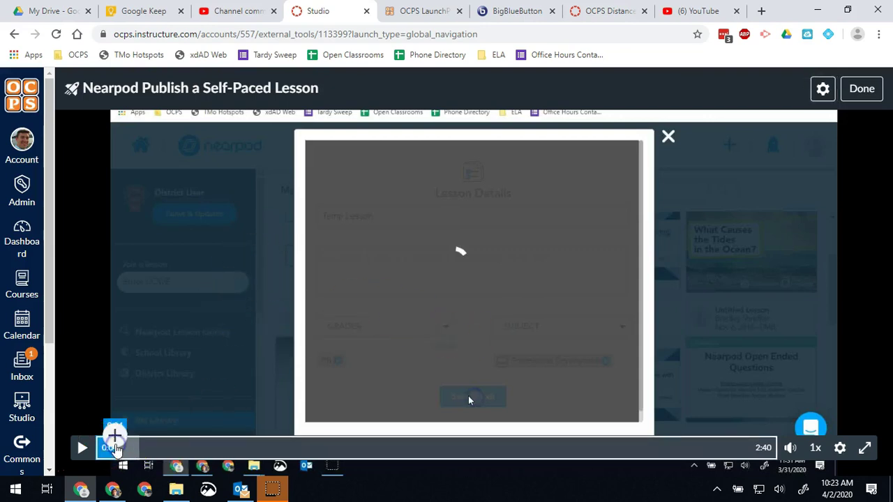
{"action": "left_click", "coordinate": [126, 450]}
{"action": "left_click", "coordinate": [139, 448]}
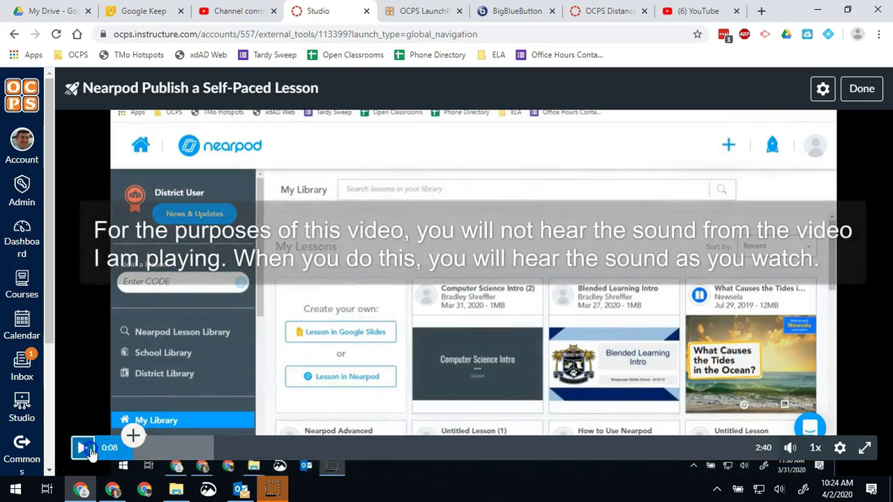
{"action": "left_click", "coordinate": [83, 450]}
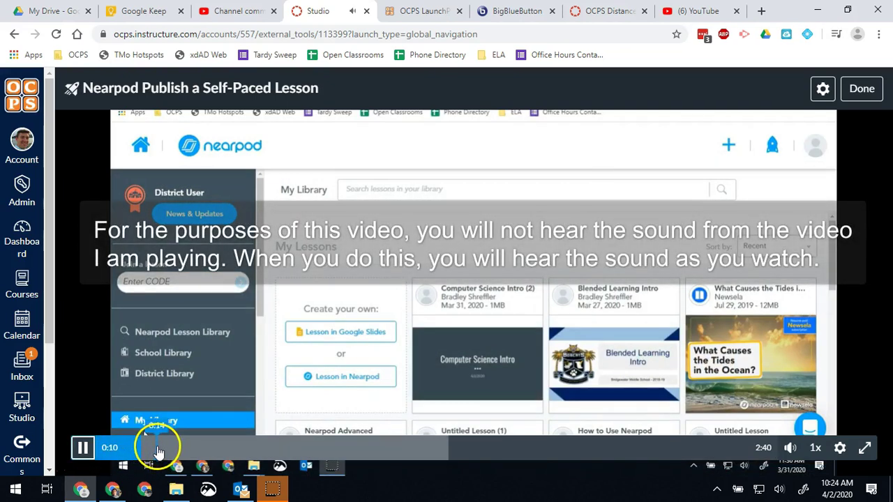
{"action": "left_click", "coordinate": [82, 447]}
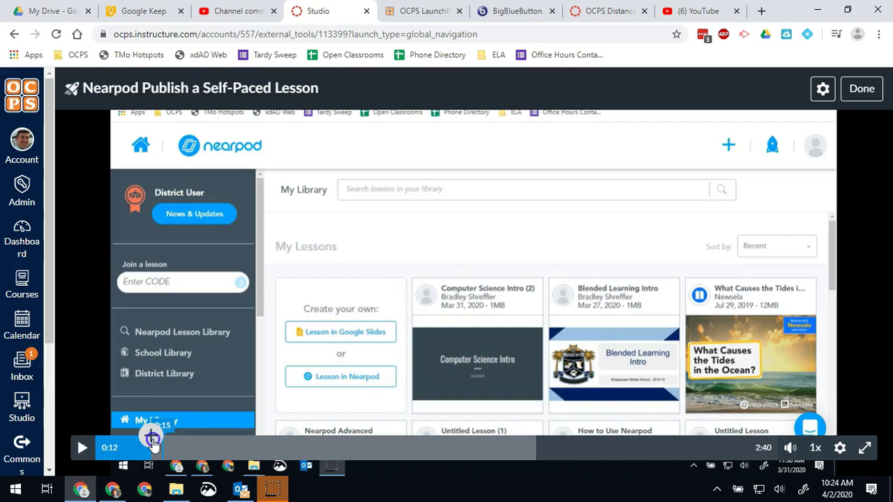
- Add a Multiple Choice question at 0:12 with the question stem "This video is about how to..."
{"action": "left_click", "coordinate": [152, 439]}
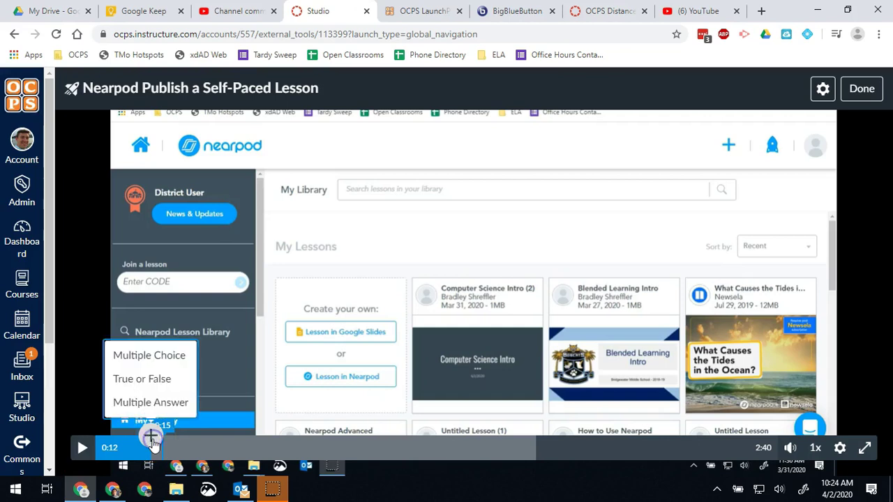
{"action": "left_click", "coordinate": [149, 357]}
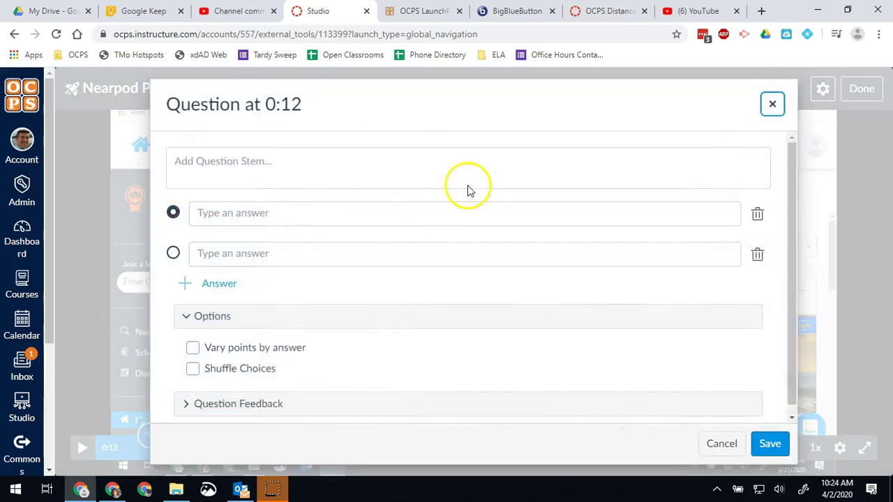
{"action": "left_click", "coordinate": [399, 174]}
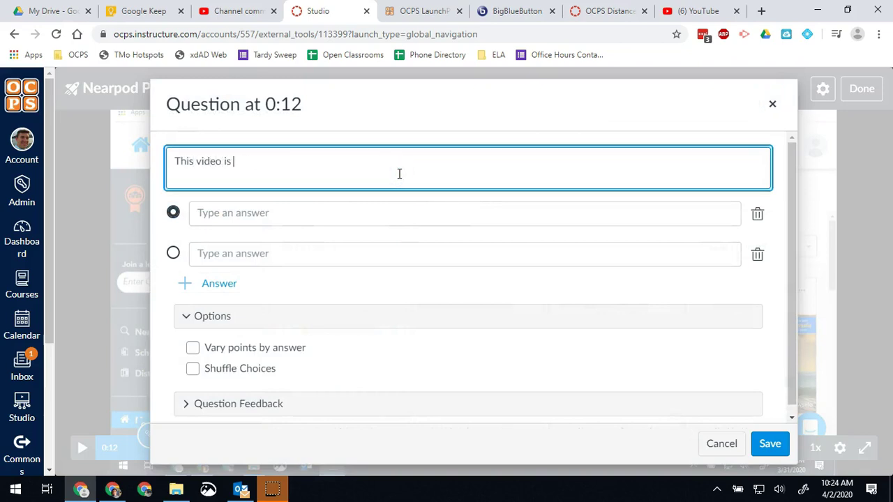
{"action": "type", "text": "This video is about how to..."}
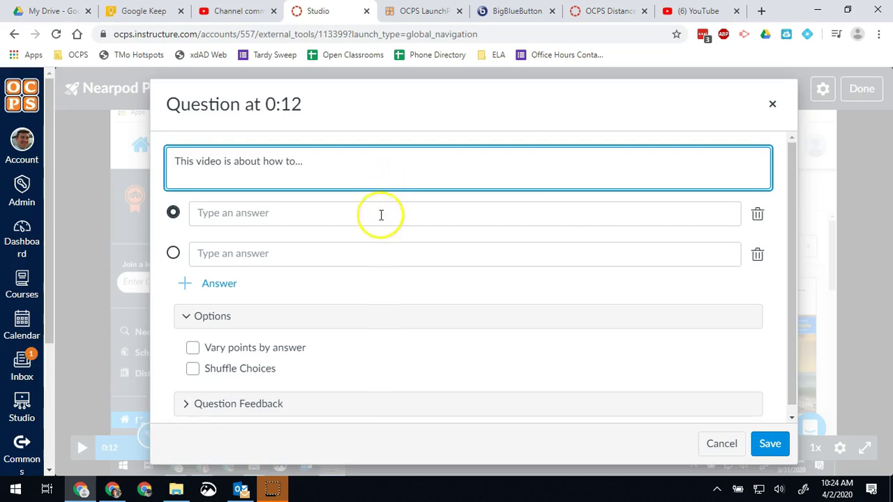
- Enter three answer choices: "Publish a Nearpod" as the correct one, "Create a Nearpod" and an added "Delete a Nearpod"
{"action": "left_click", "coordinate": [381, 214]}
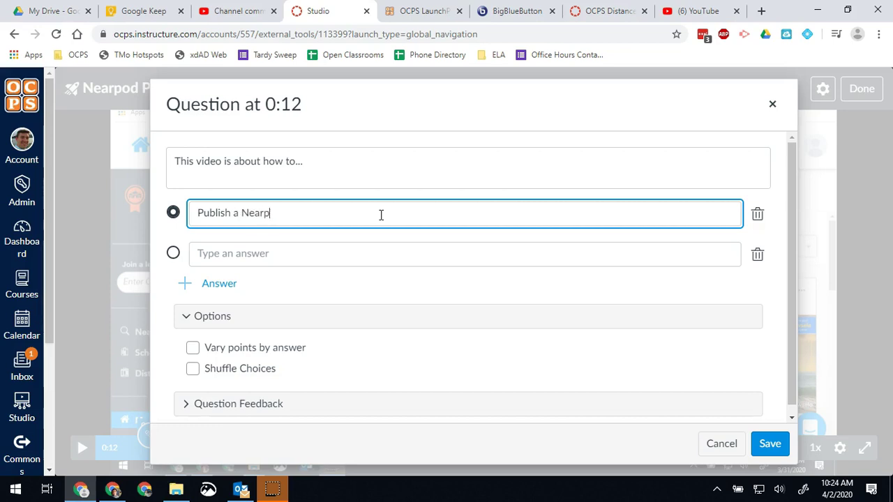
{"action": "left_click", "coordinate": [361, 266]}
{"action": "type", "text": "Create a Nearpod"}
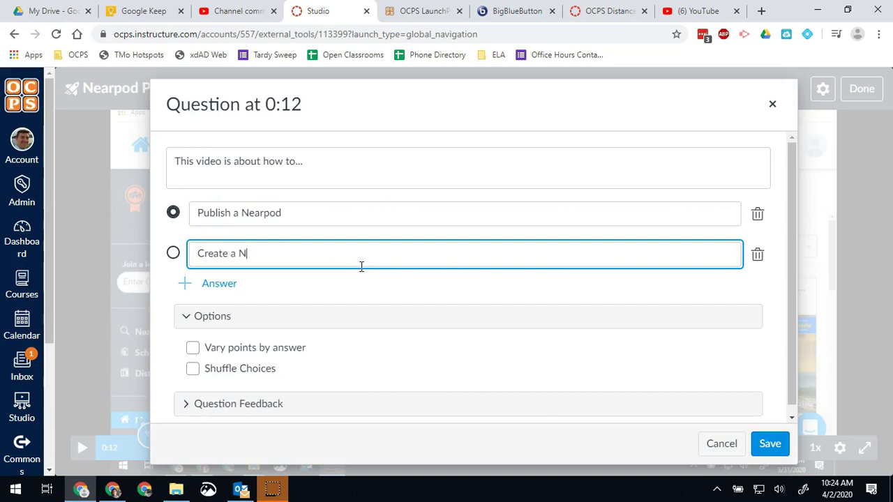
{"action": "left_click", "coordinate": [222, 285]}
{"action": "type", "text": "Delete a Nearpod"}
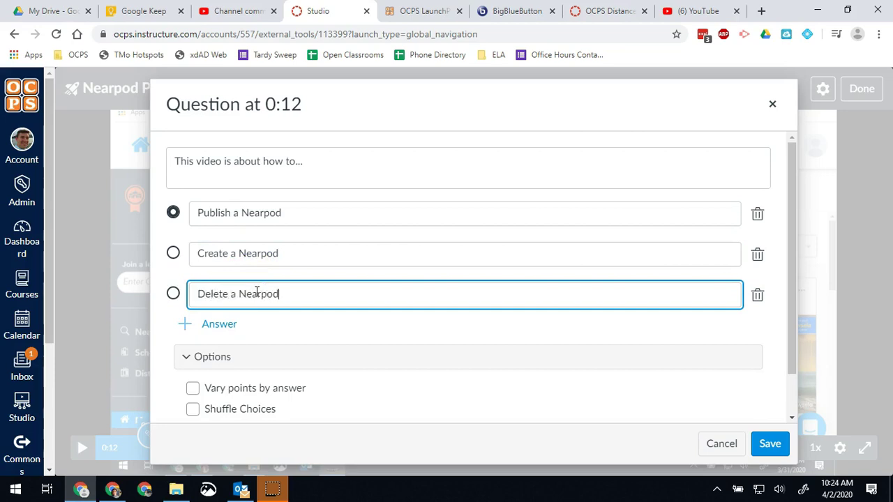
- Vary the points by answer, giving "Publish a Nearpod" 2 points and the other choices 0, and shuffle the choices
{"action": "scroll", "coordinate": [298, 326], "scroll_direction": "down", "scroll_amount": 1}
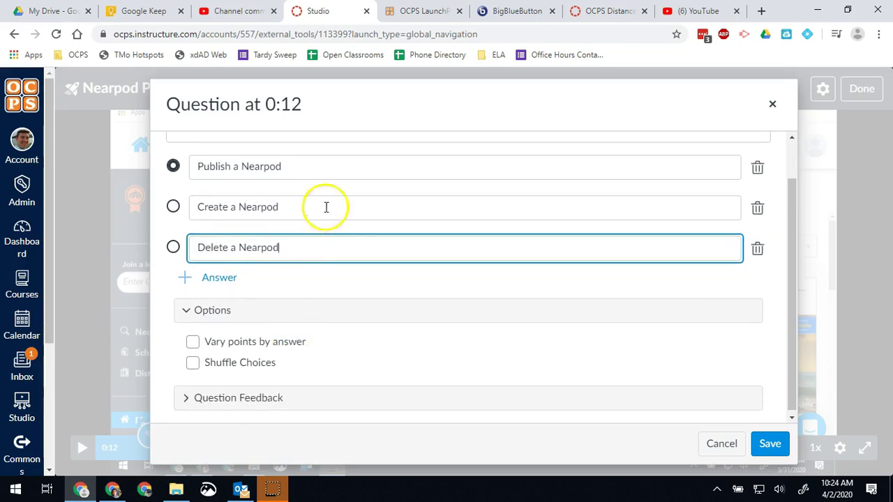
{"action": "scroll", "coordinate": [453, 200], "scroll_direction": "up", "scroll_amount": 1}
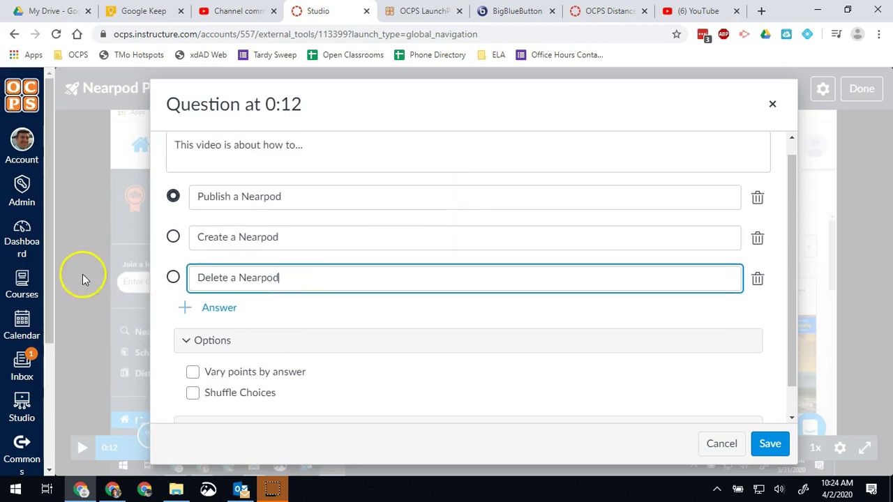
{"action": "left_click", "coordinate": [174, 198]}
{"action": "scroll", "coordinate": [175, 203], "scroll_direction": "down", "scroll_amount": 1}
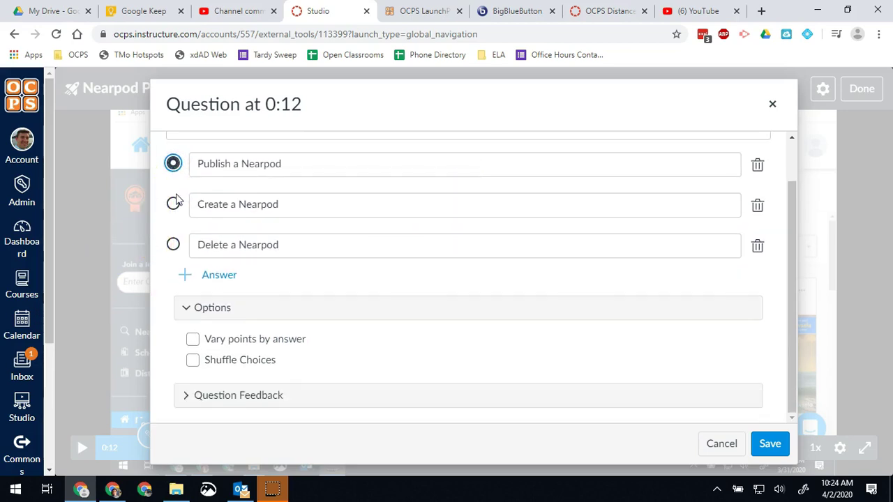
{"action": "left_click", "coordinate": [178, 266]}
{"action": "left_click", "coordinate": [193, 339]}
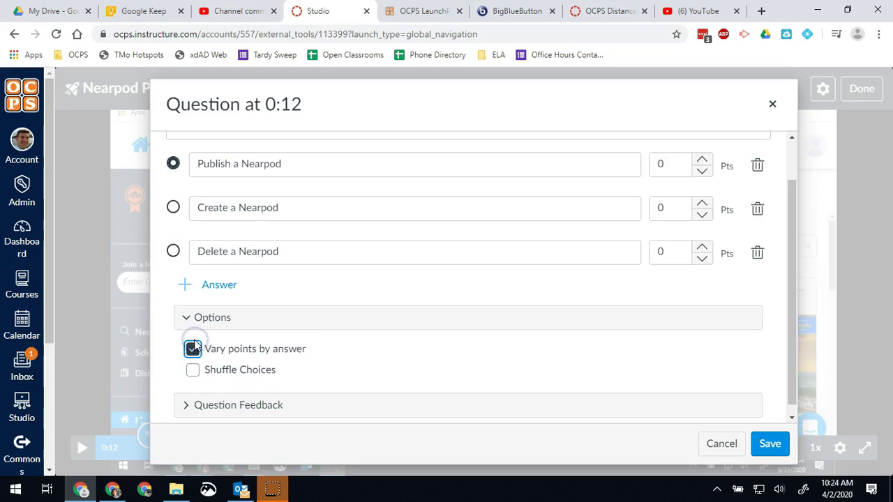
{"action": "left_click", "coordinate": [702, 161]}
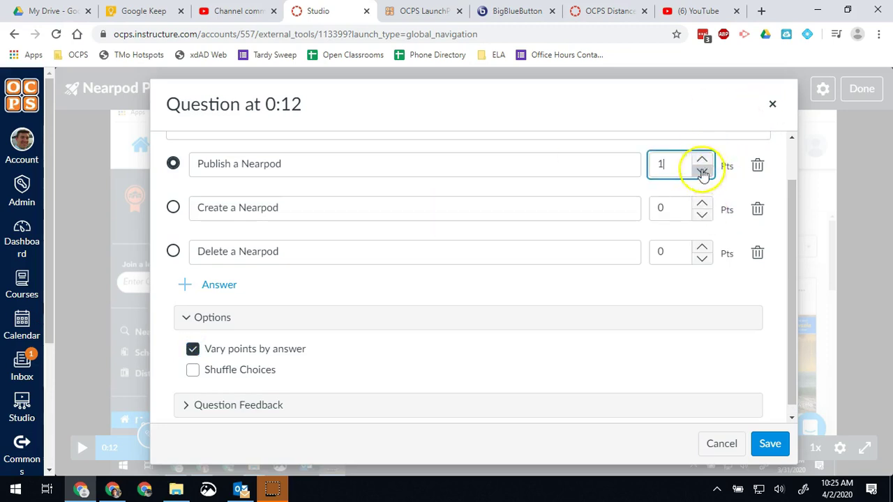
{"action": "left_click", "coordinate": [701, 159]}
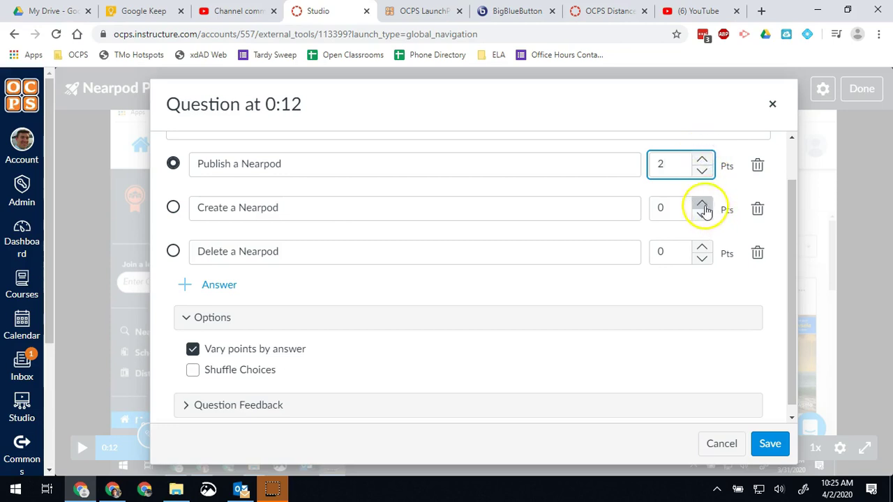
{"action": "left_click", "coordinate": [703, 204]}
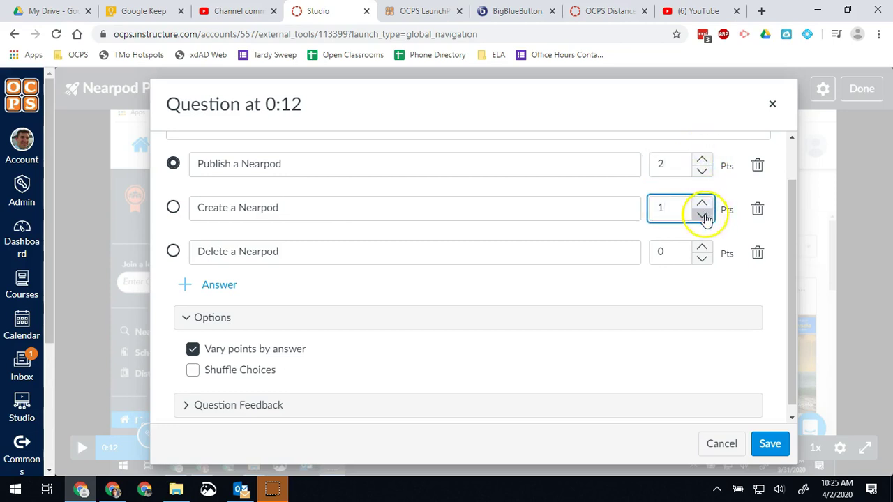
{"action": "left_click", "coordinate": [703, 214]}
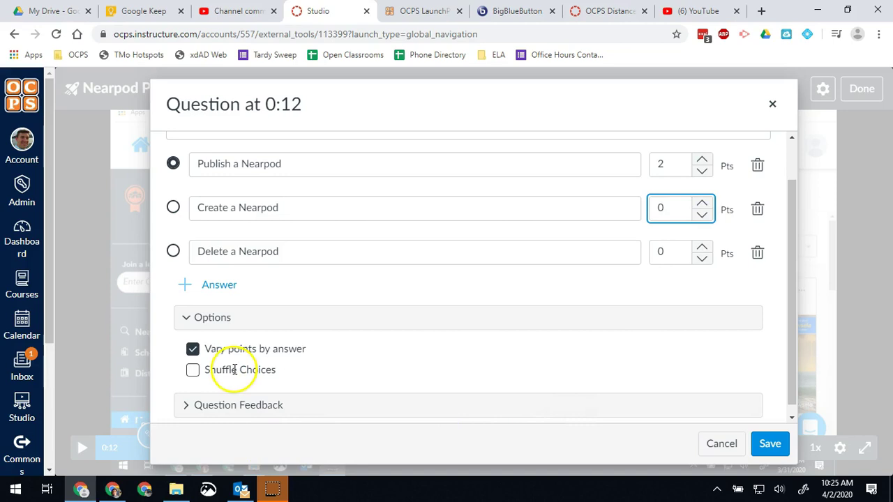
{"action": "left_click", "coordinate": [193, 370]}
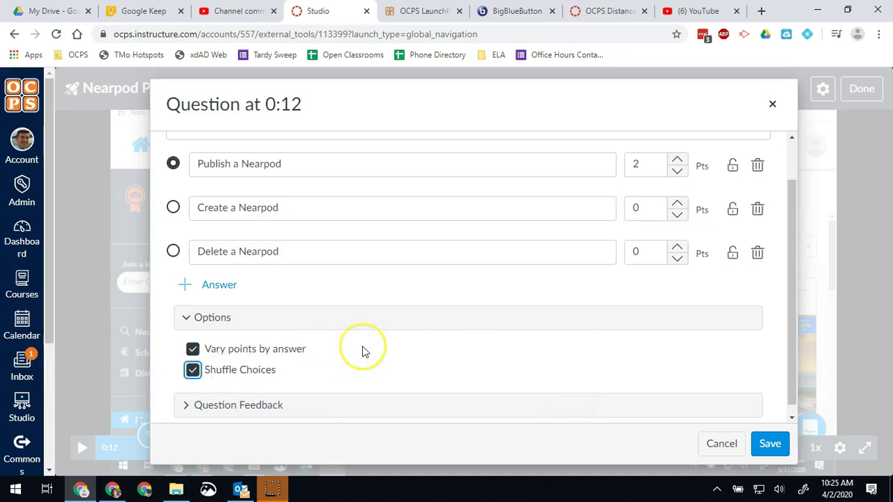
- Set the question feedback for a correct answer to "That is right!" and save the question
{"action": "scroll", "coordinate": [363, 351], "scroll_direction": "down", "scroll_amount": 1}
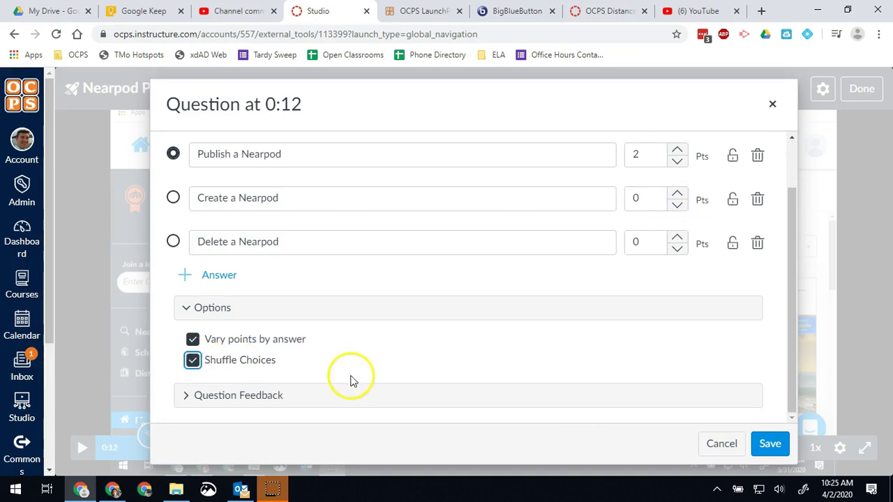
{"action": "left_click", "coordinate": [325, 394]}
{"action": "scroll", "coordinate": [357, 363], "scroll_direction": "down", "scroll_amount": 2}
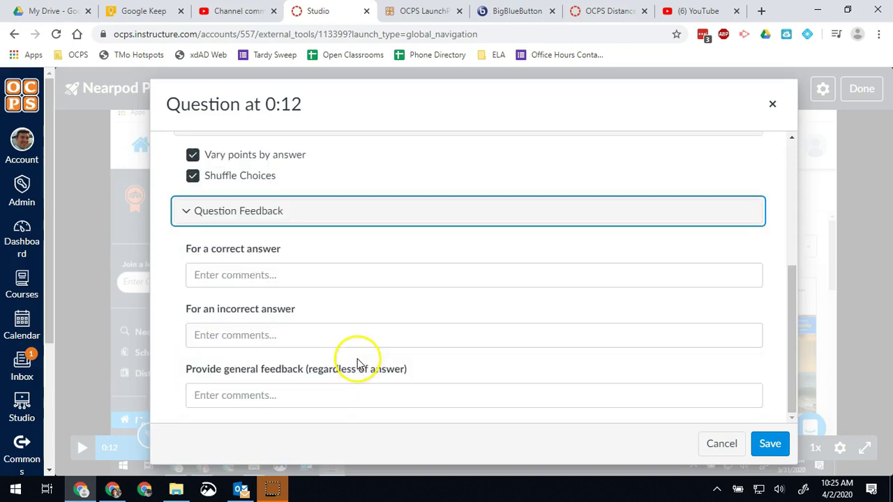
{"action": "left_click", "coordinate": [289, 277]}
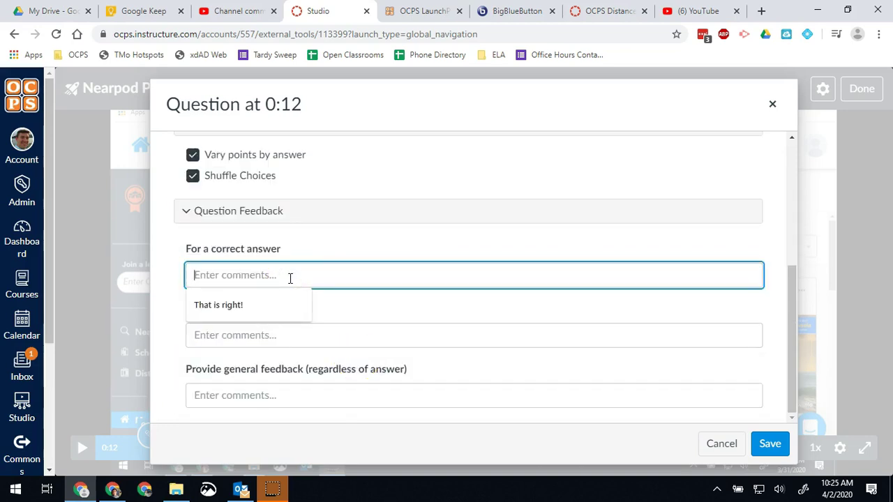
{"action": "left_click", "coordinate": [271, 305]}
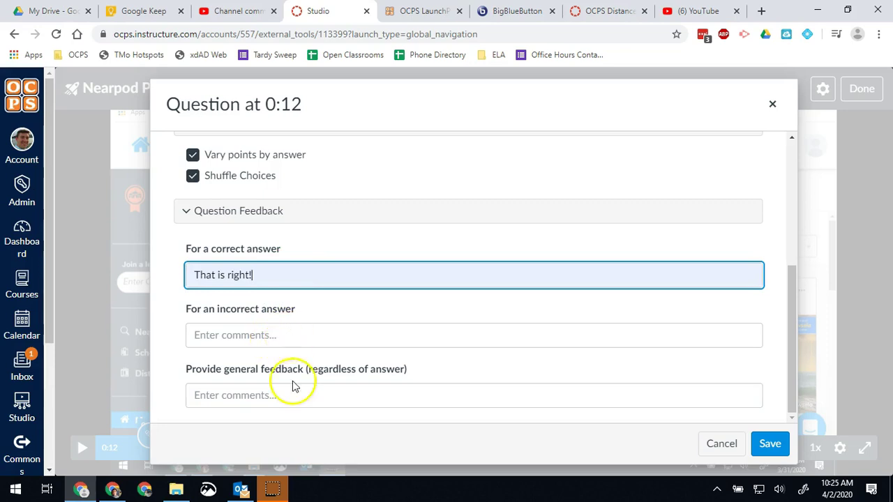
{"action": "scroll", "coordinate": [425, 325], "scroll_direction": "up", "scroll_amount": 4}
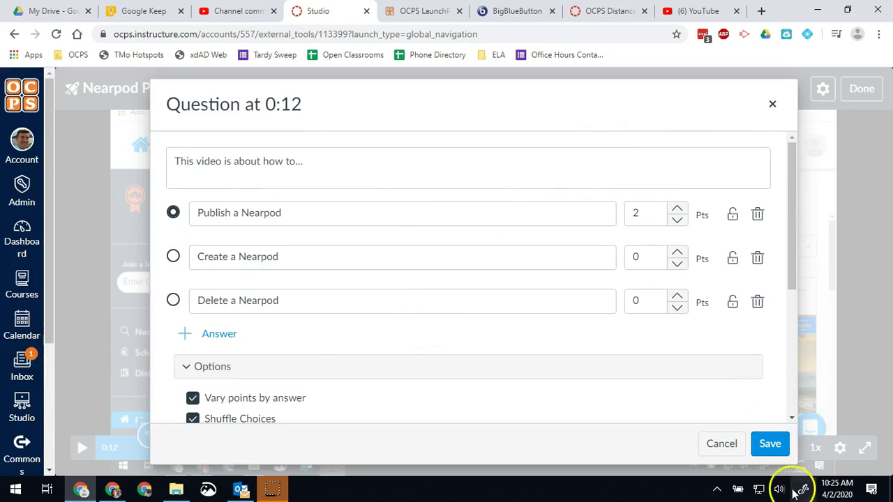
{"action": "left_click", "coordinate": [765, 452]}
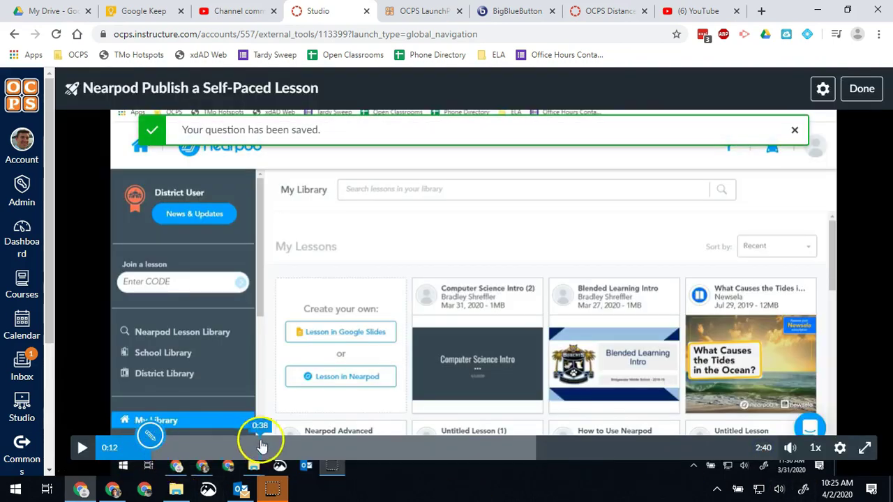
- Advance the quiz video in stages to 1:22, where the lesson shows the Live Lesson and Student-Paced options
{"action": "left_click", "coordinate": [316, 451]}
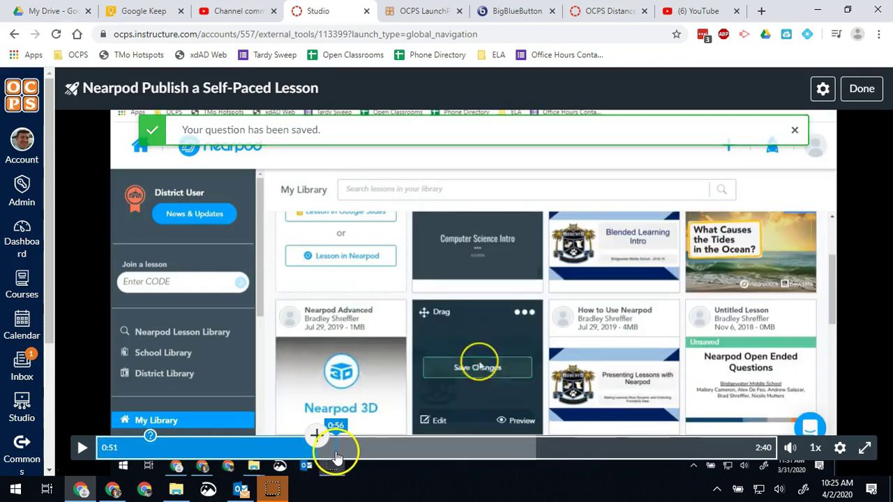
{"action": "left_click", "coordinate": [335, 454]}
{"action": "left_click", "coordinate": [353, 452]}
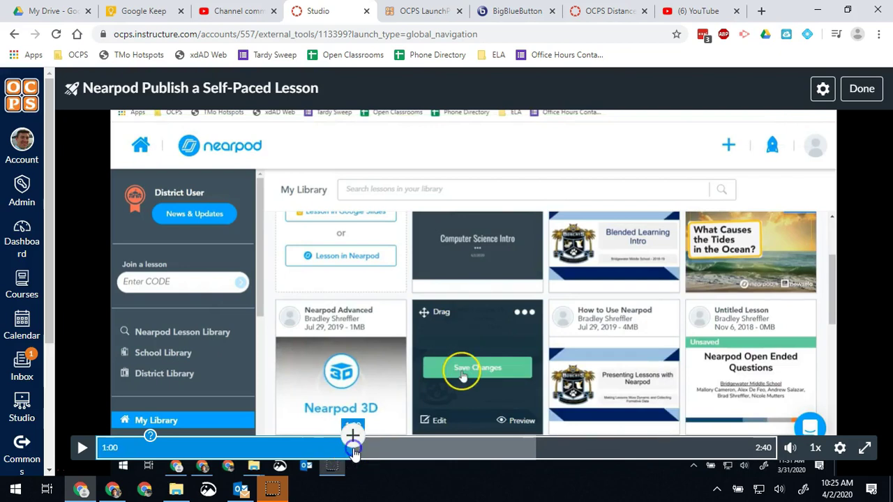
{"action": "left_click", "coordinate": [383, 448]}
{"action": "left_click", "coordinate": [382, 447]}
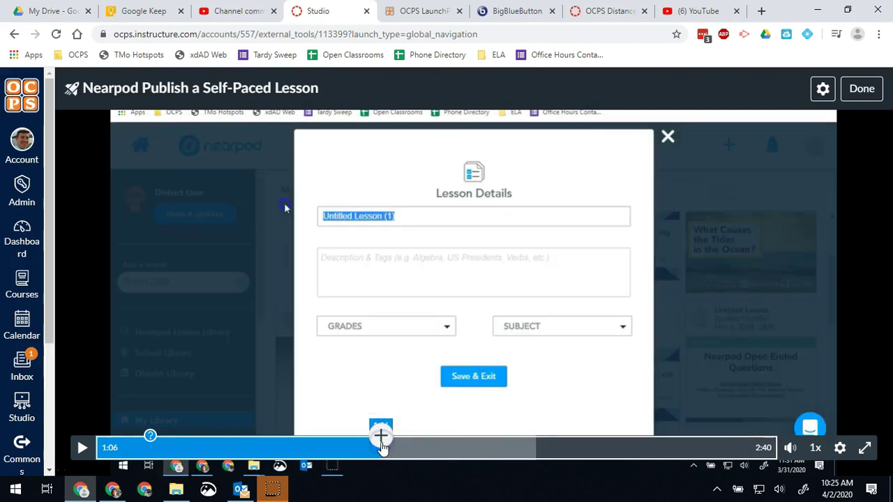
{"action": "left_click", "coordinate": [388, 452]}
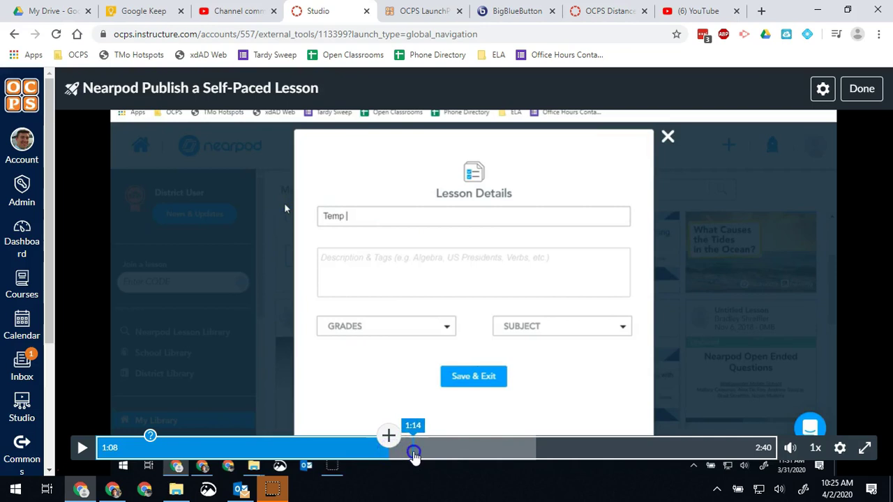
{"action": "left_click", "coordinate": [414, 455]}
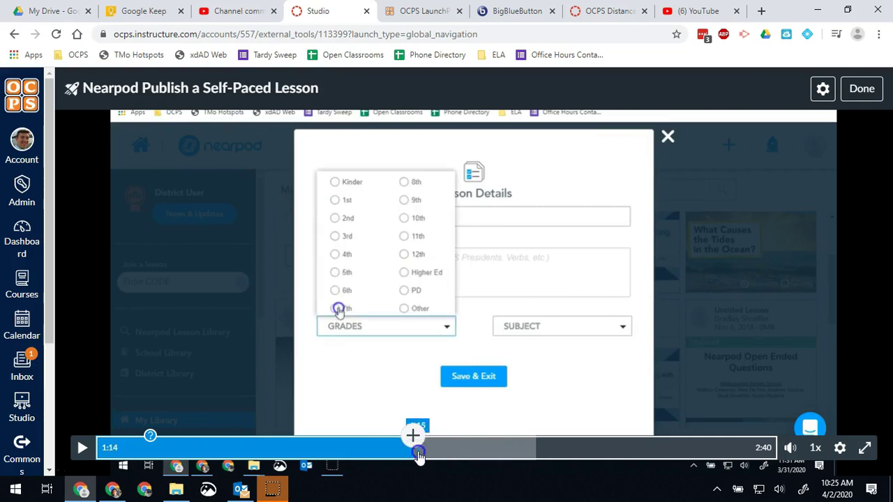
{"action": "left_click", "coordinate": [433, 452]}
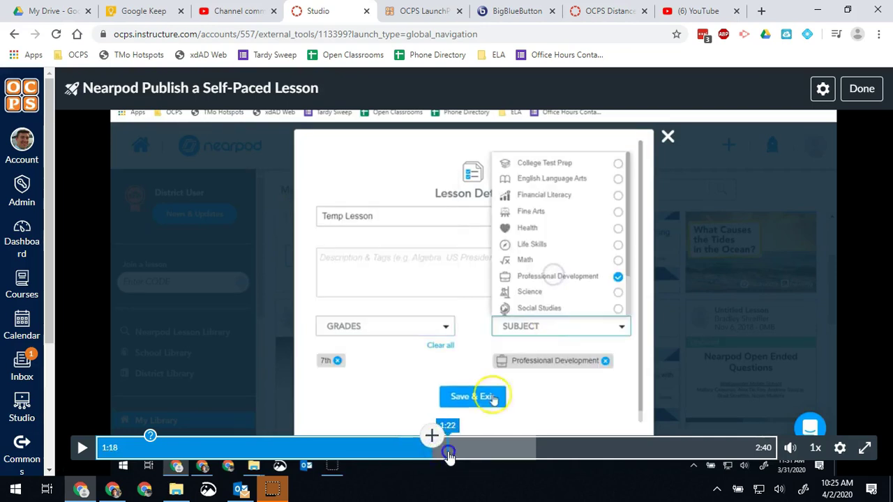
{"action": "left_click", "coordinate": [449, 453]}
{"action": "left_click_drag", "start_coordinate": [453, 449], "coordinate": [450, 429]}
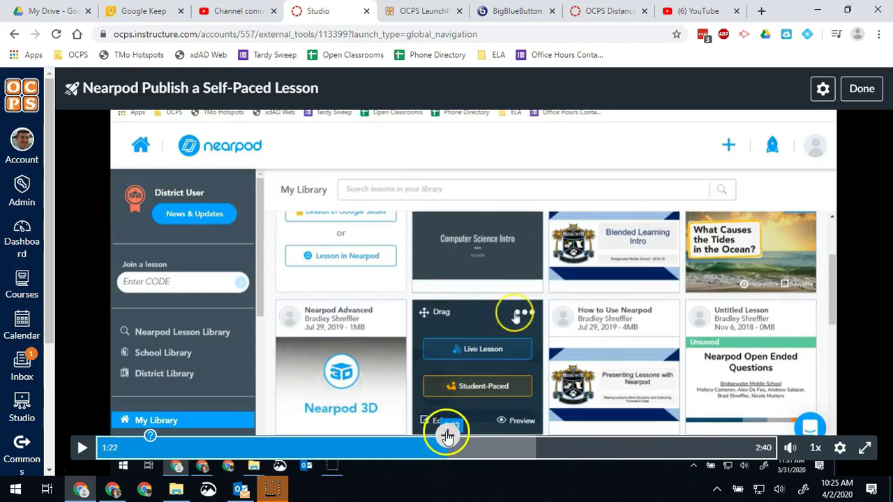
- Add a True or False question at 1:22 stating "If you do not have a Live Lesson or Self-Paced option, you need to use another Nearpod."
{"action": "left_click", "coordinate": [448, 436]}
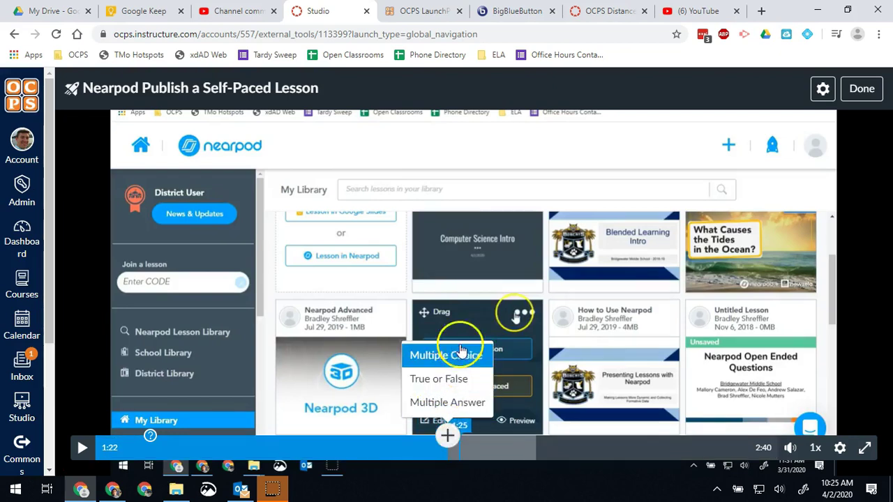
{"action": "left_click", "coordinate": [440, 389]}
{"action": "left_click", "coordinate": [333, 212]}
{"action": "type", "text": "If"}
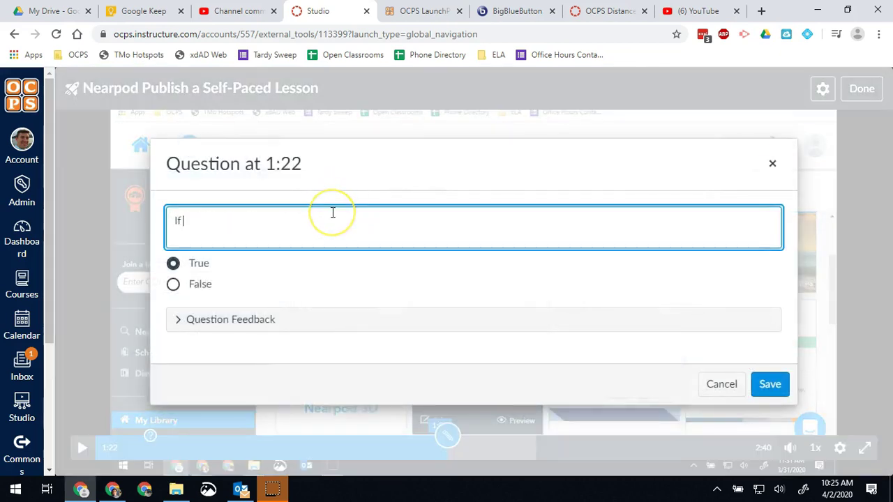
{"action": "type", "text": " you do nbot have a Live Lesso"}
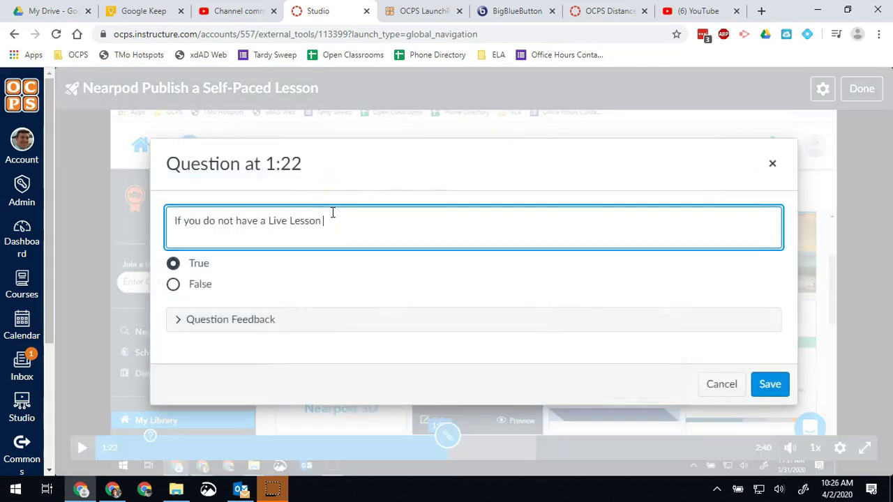
{"action": "type", "text": " need to "}
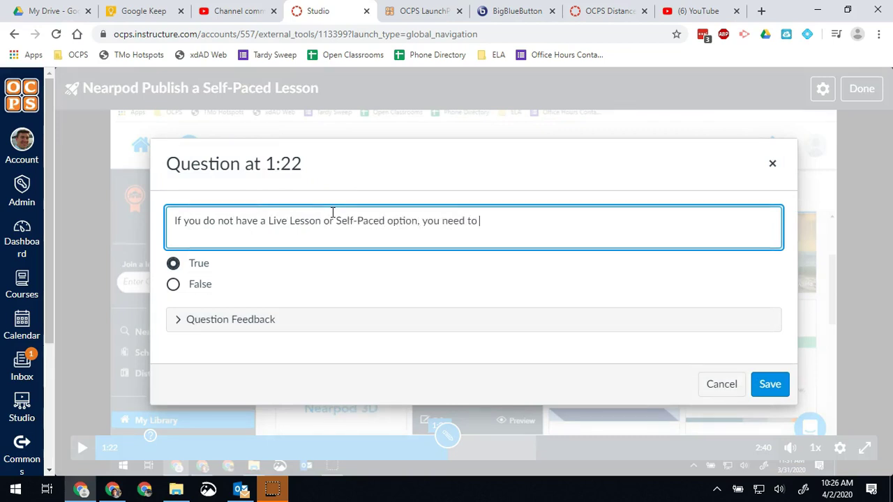
{"action": "type", "text": "use another Nearpod."}
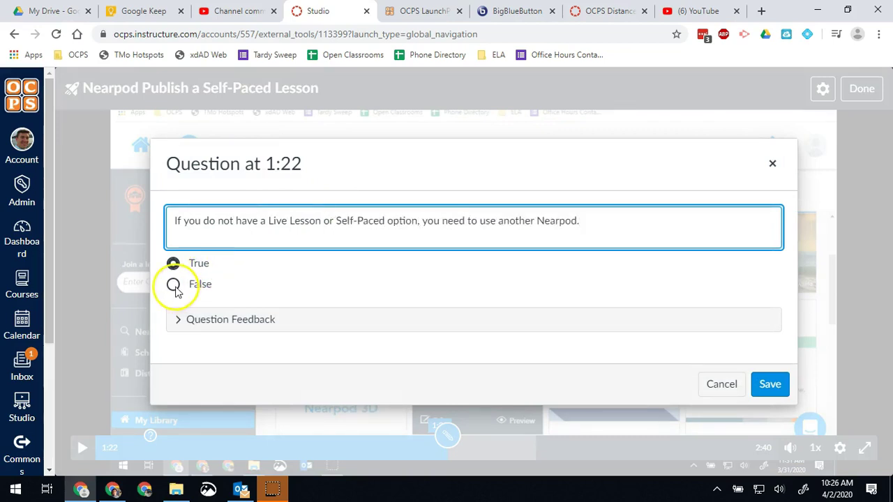
- Mark False as the correct answer, view the question feedback fields without filling them, and save the question
{"action": "left_click", "coordinate": [175, 286]}
{"action": "left_click", "coordinate": [255, 322]}
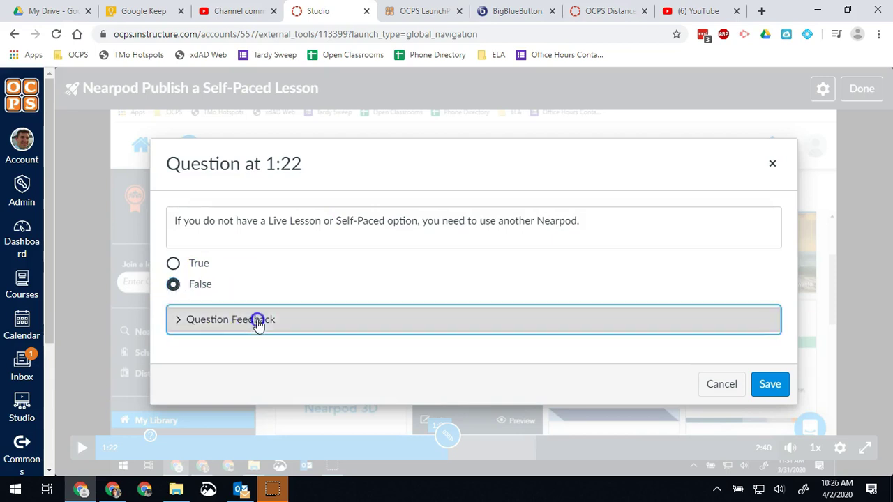
{"action": "scroll", "coordinate": [244, 387], "scroll_direction": "down", "scroll_amount": 1}
{"action": "scroll", "coordinate": [244, 385], "scroll_direction": "up", "scroll_amount": 1}
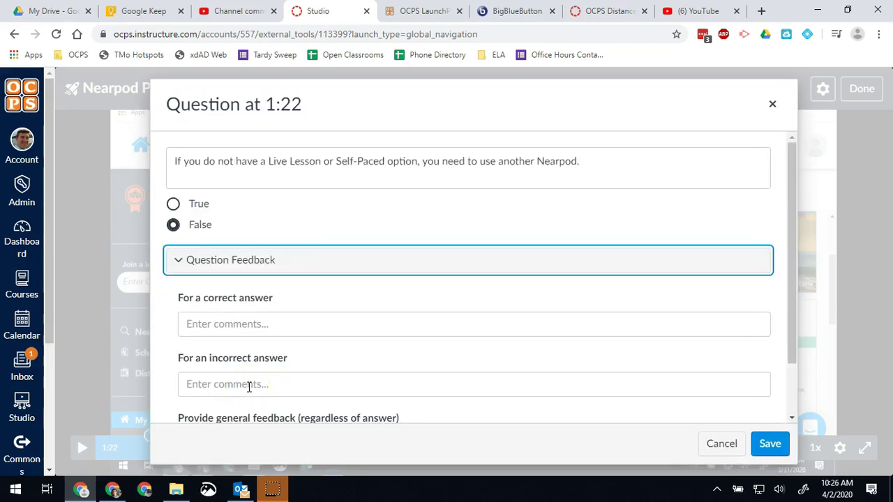
{"action": "left_click", "coordinate": [770, 445]}
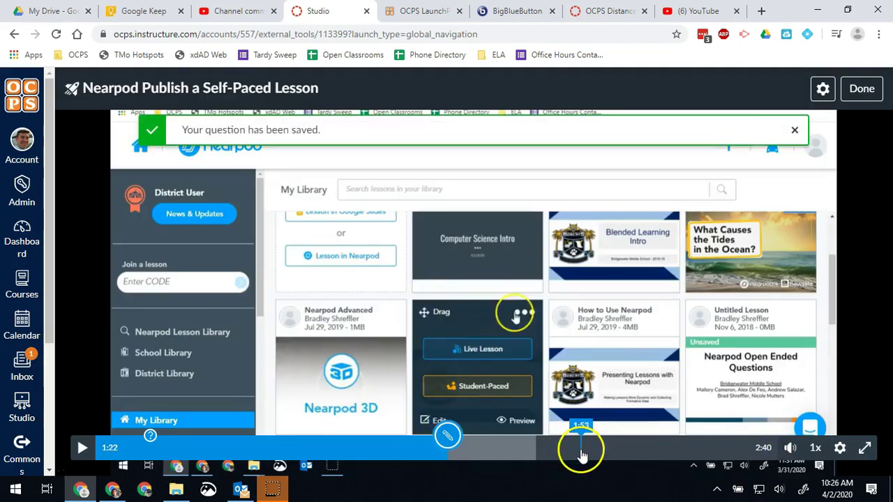
- Move the quiz video to 1:46, where the share link is shown, and start a Multiple Answer question there
{"action": "left_click", "coordinate": [508, 448]}
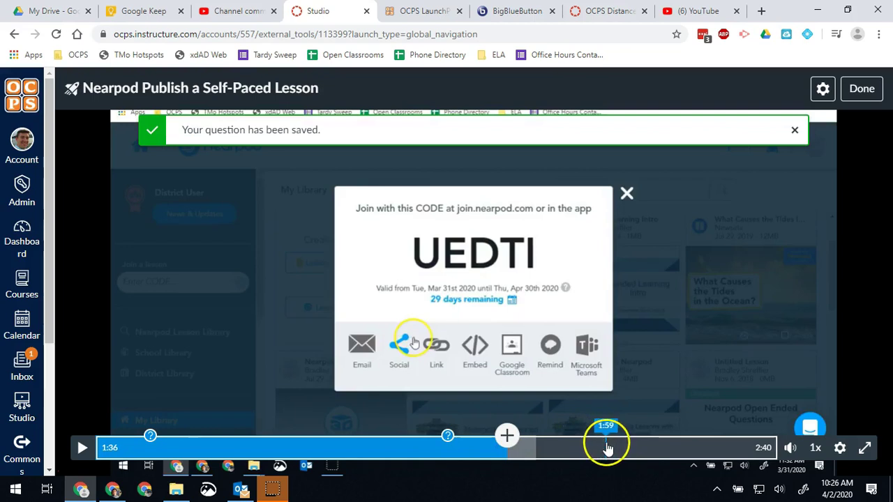
{"action": "left_click", "coordinate": [539, 455]}
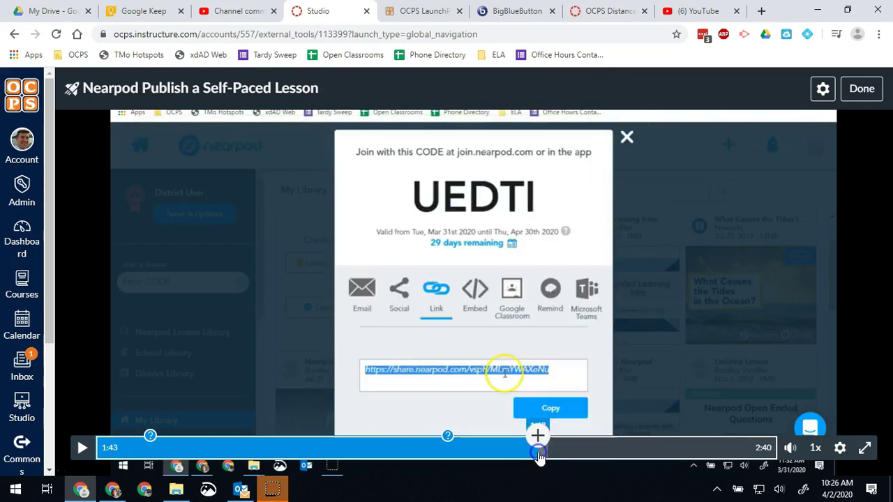
{"action": "left_click_drag", "start_coordinate": [536, 453], "coordinate": [566, 452]}
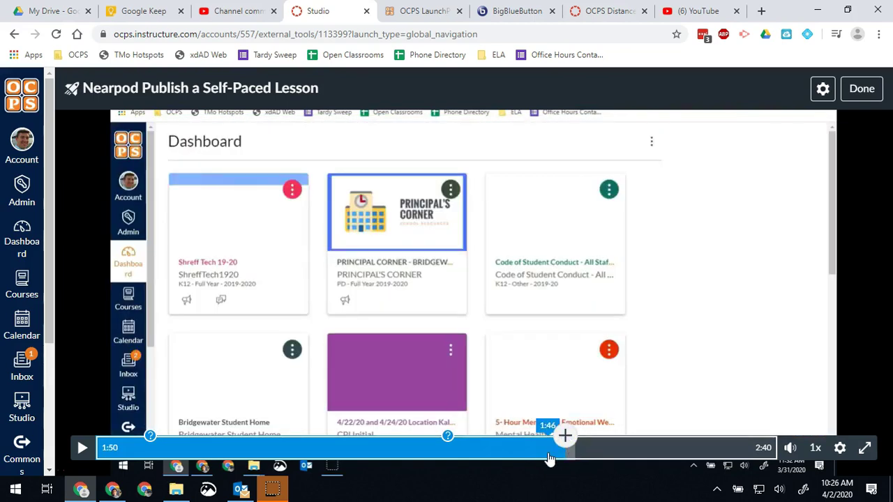
{"action": "left_click", "coordinate": [551, 455]}
{"action": "left_click", "coordinate": [548, 437]}
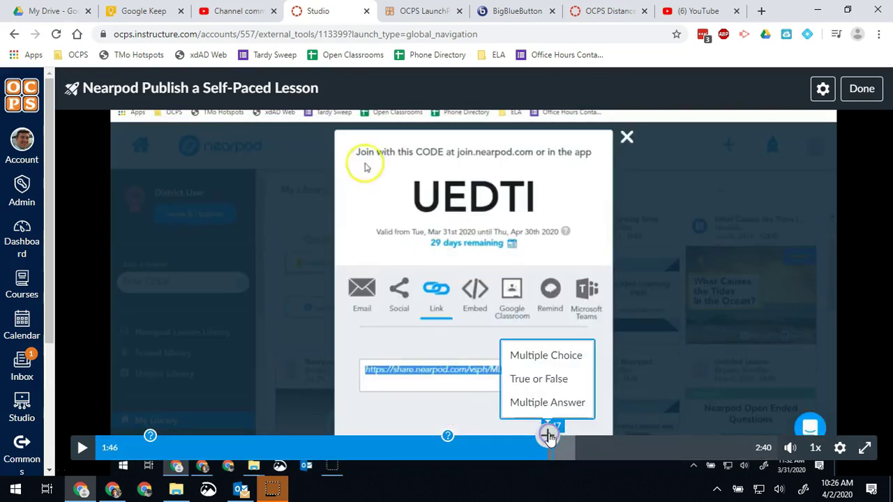
{"action": "left_click", "coordinate": [534, 402]}
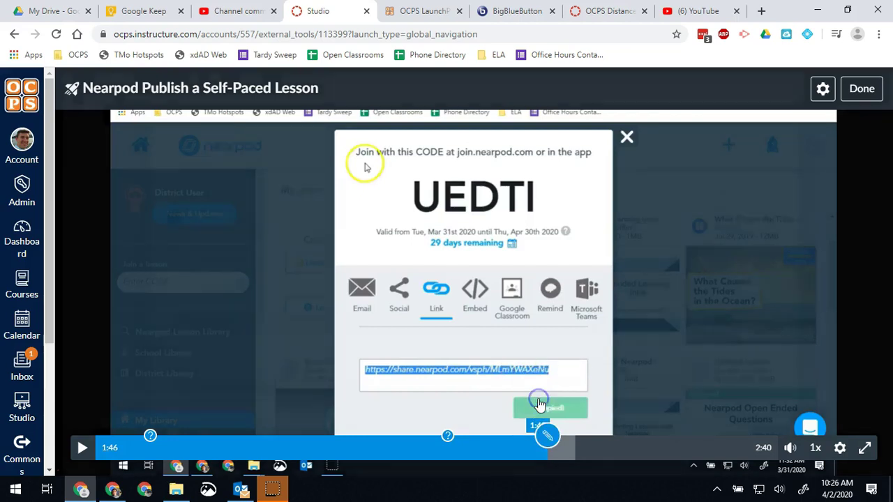
- Enter the stem "Once you have a link, which of the following can you use to share it? (Select all that apply)" and Canvas as first answer
{"action": "left_click", "coordinate": [295, 177]}
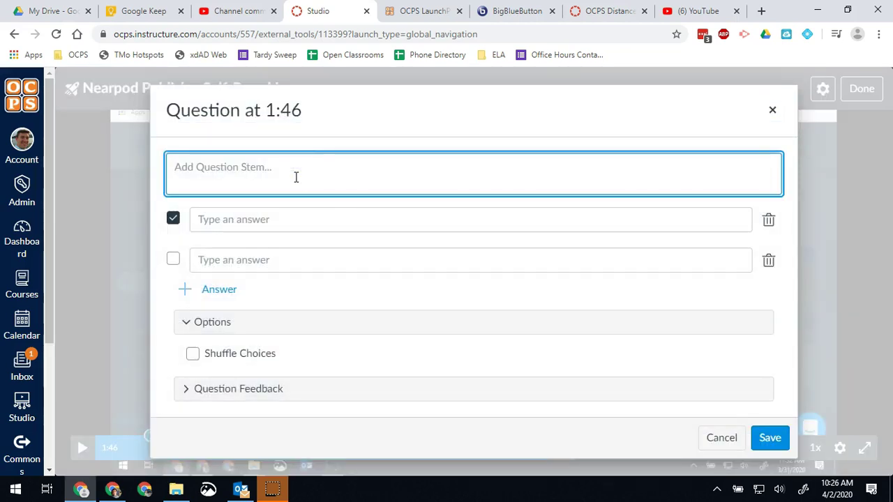
{"action": "type", "text": "Onc"}
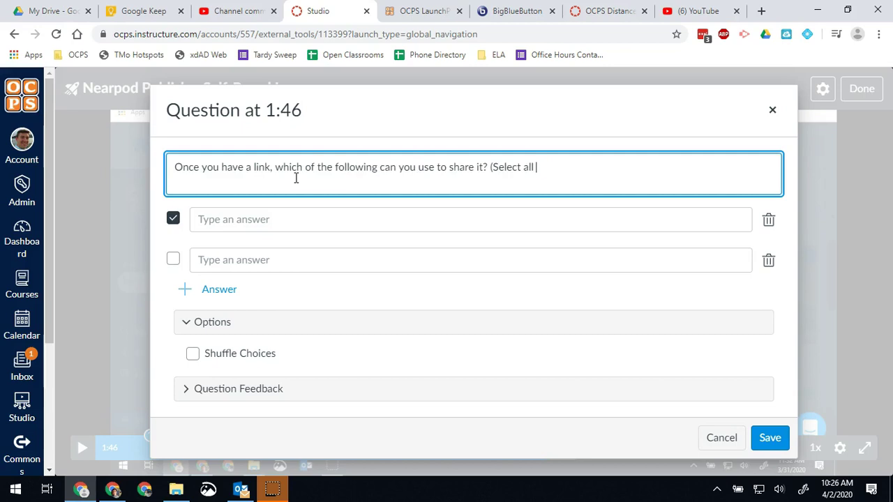
{"action": "left_click", "coordinate": [256, 225]}
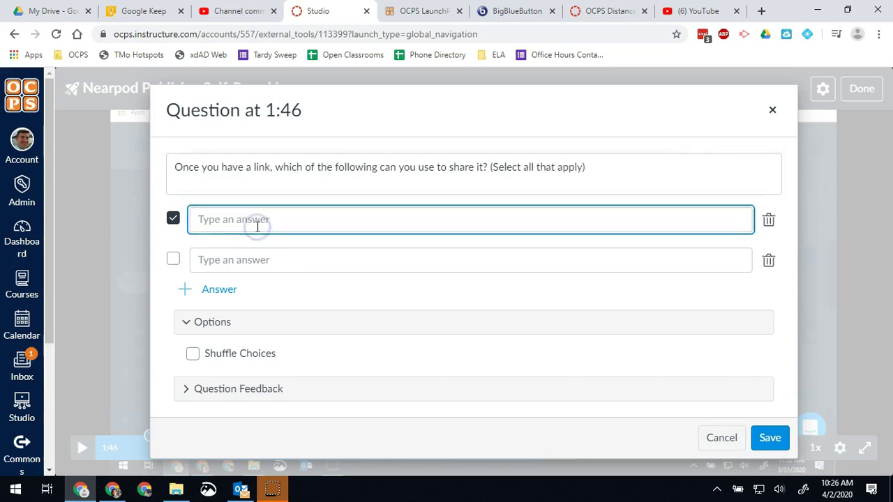
- Add Email and ClassDojo as further correct answers and Embed as an incorrect answer
{"action": "left_click", "coordinate": [252, 259]}
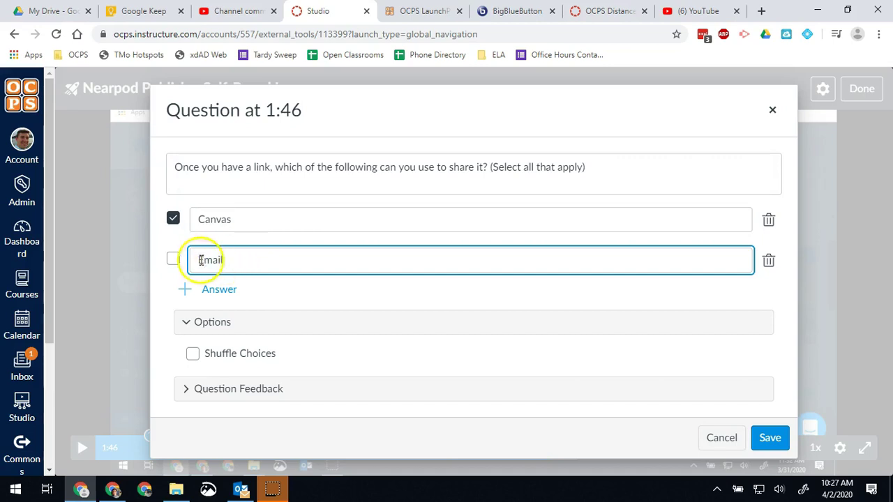
{"action": "left_click", "coordinate": [173, 259]}
{"action": "left_click", "coordinate": [191, 292]}
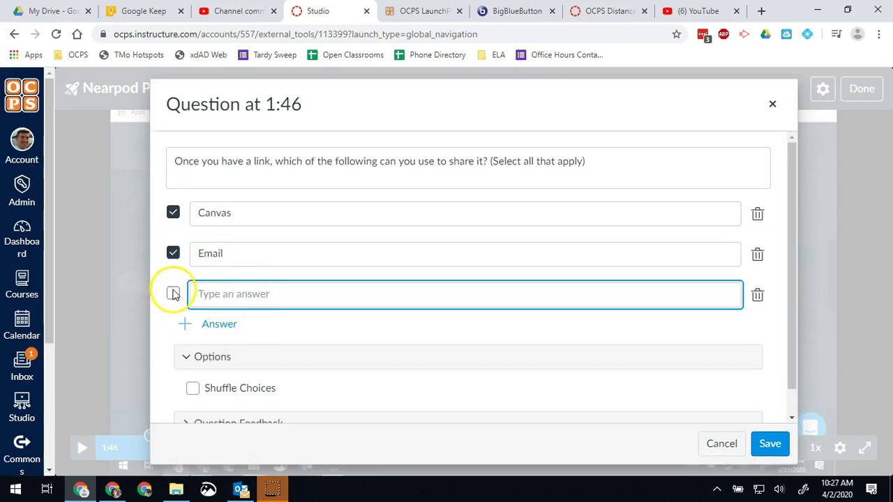
{"action": "left_click", "coordinate": [174, 295]}
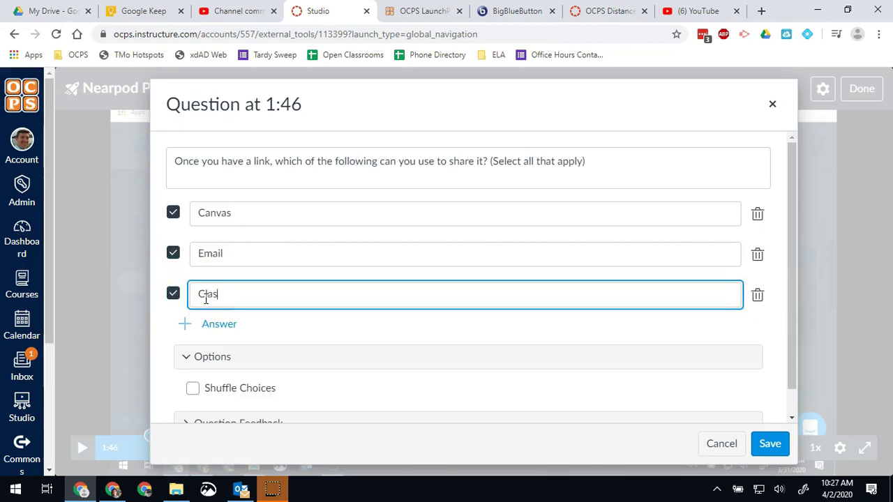
{"action": "left_click", "coordinate": [208, 321]}
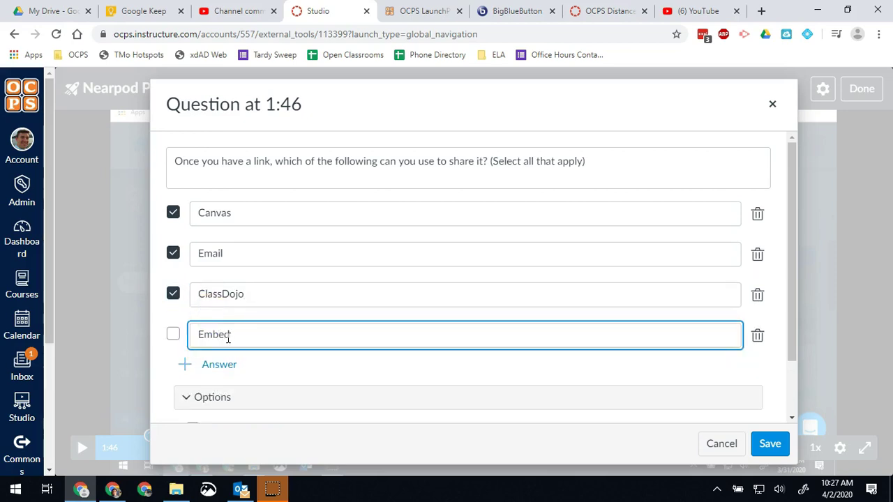
{"action": "type", "text": "Embed"}
- Turn on Shuffle Choices for the Multiple Answer question, leave the question feedback empty, and save the question
{"action": "scroll", "coordinate": [228, 337], "scroll_direction": "down", "scroll_amount": 1}
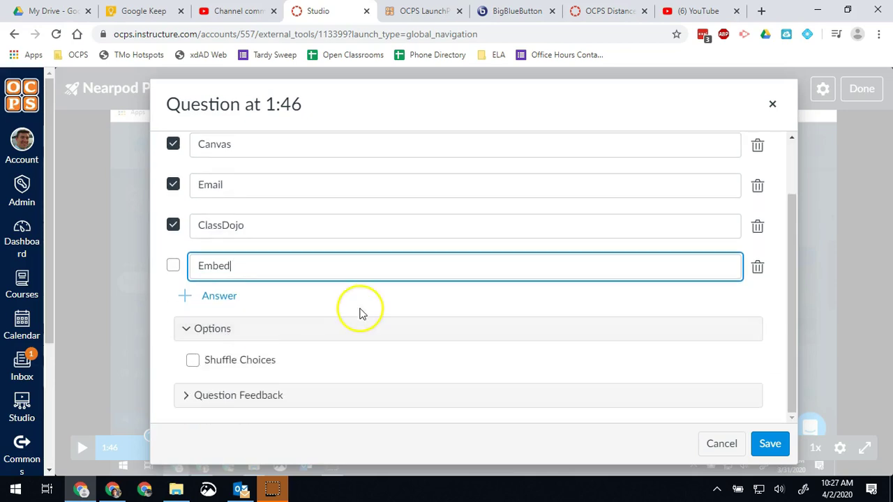
{"action": "right_click", "coordinate": [292, 334]}
{"action": "left_click", "coordinate": [233, 319]}
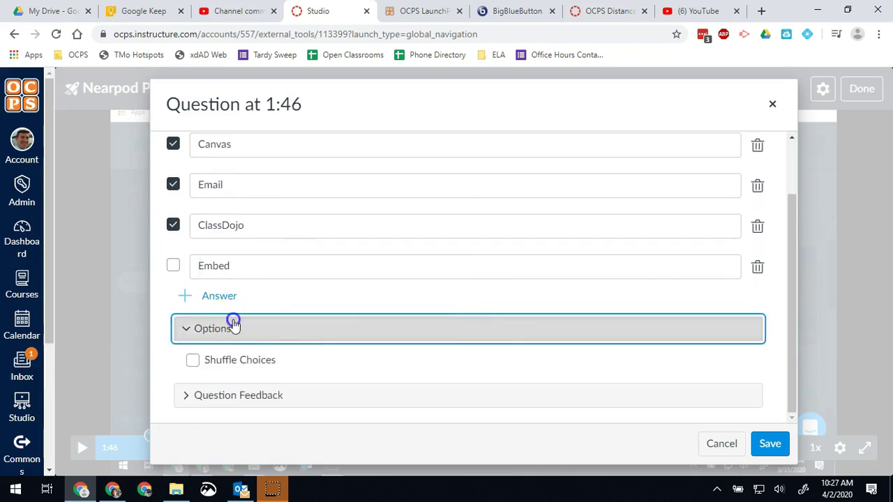
{"action": "left_click", "coordinate": [234, 322]}
{"action": "left_click", "coordinate": [279, 362]}
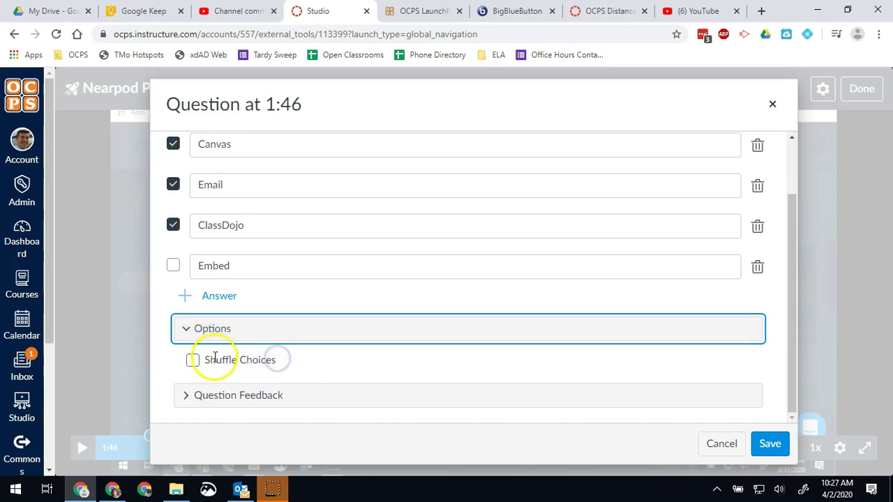
{"action": "left_click", "coordinate": [193, 360]}
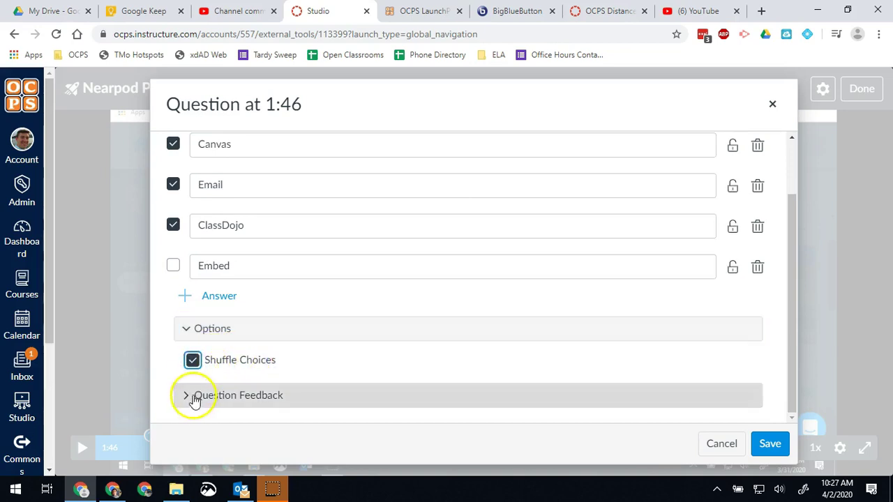
{"action": "left_click", "coordinate": [195, 395]}
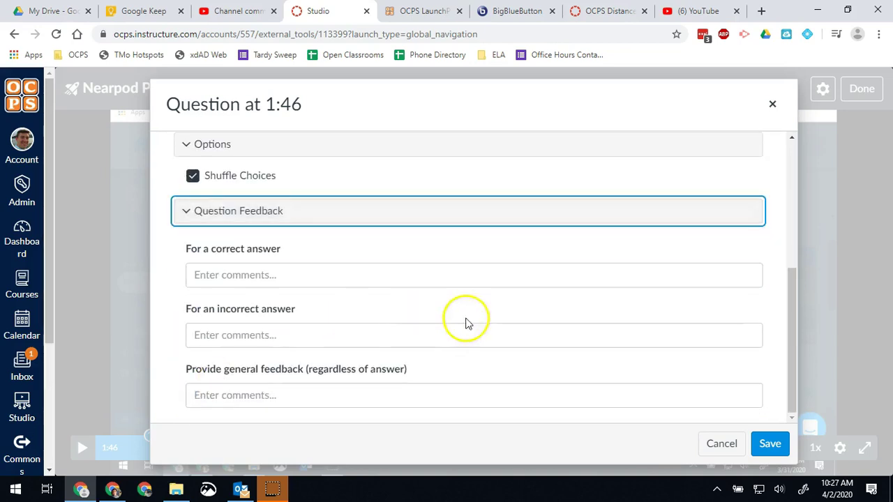
{"action": "left_click", "coordinate": [769, 442]}
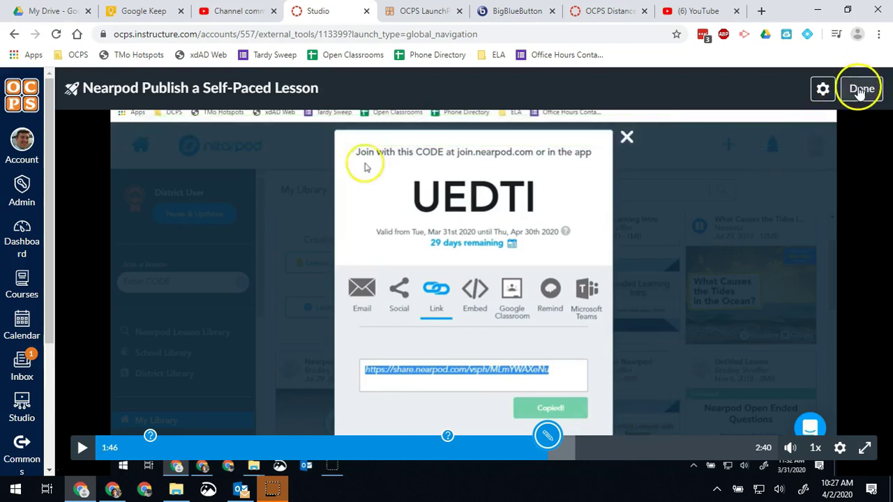
- Finish the quiz and review the quiz options of the Nearpod and Skyward videos in My Uploads
{"action": "left_click", "coordinate": [860, 91]}
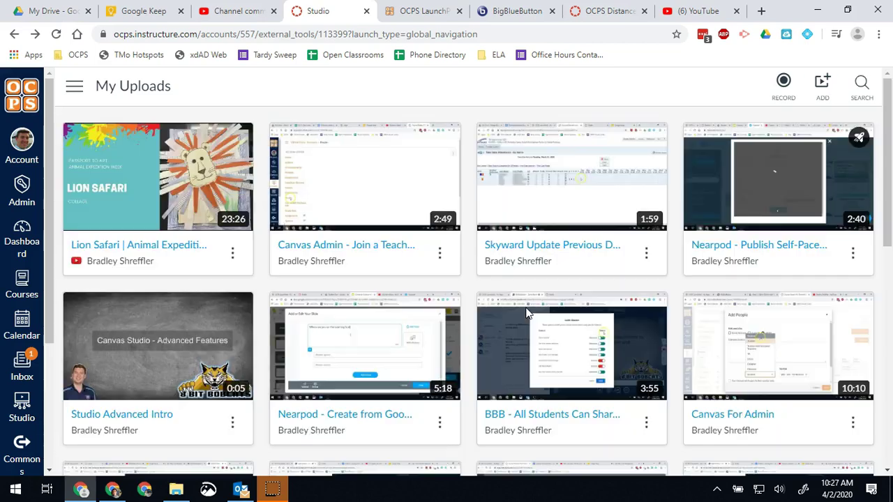
{"action": "left_click", "coordinate": [852, 255]}
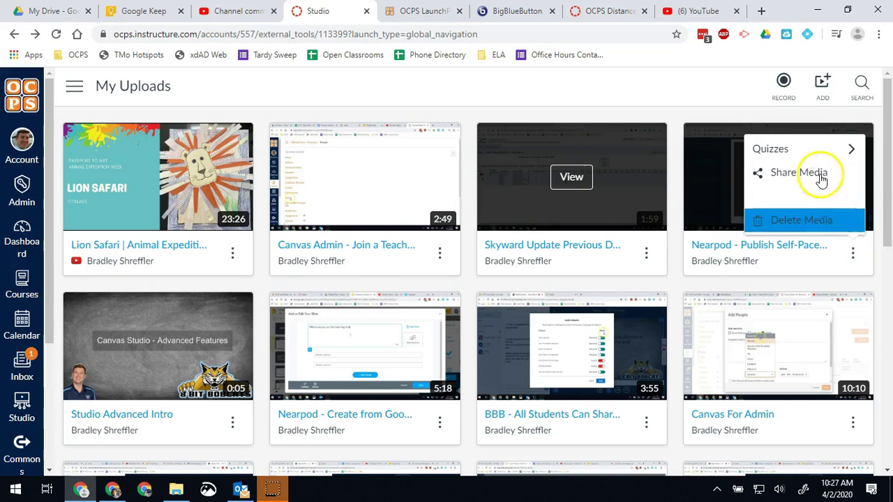
{"action": "mouse_move", "coordinate": [811, 149]}
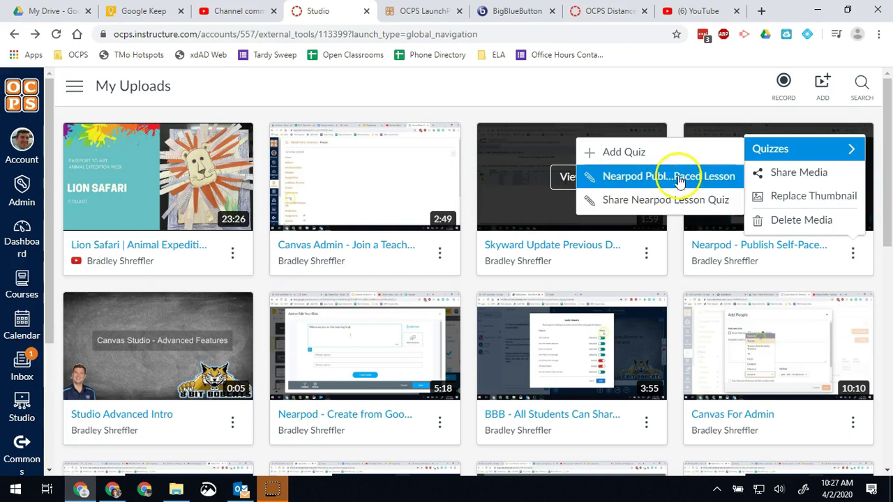
{"action": "left_click", "coordinate": [650, 251]}
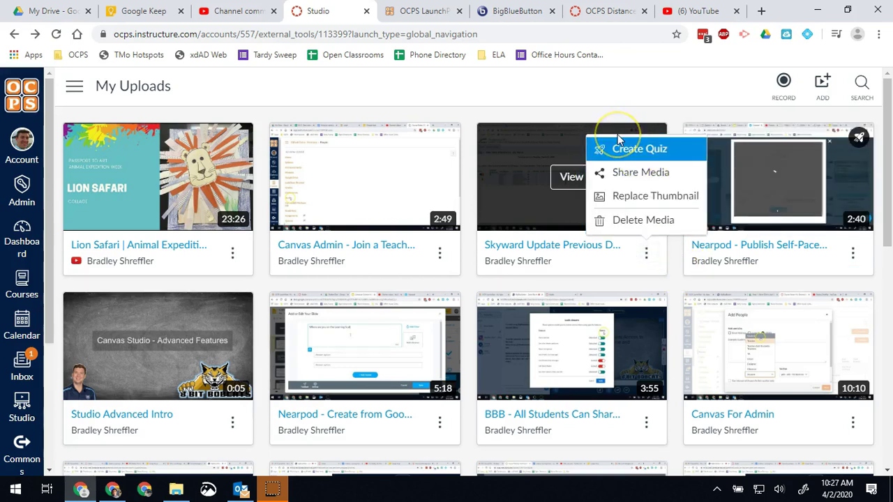
{"action": "left_click", "coordinate": [622, 145]}
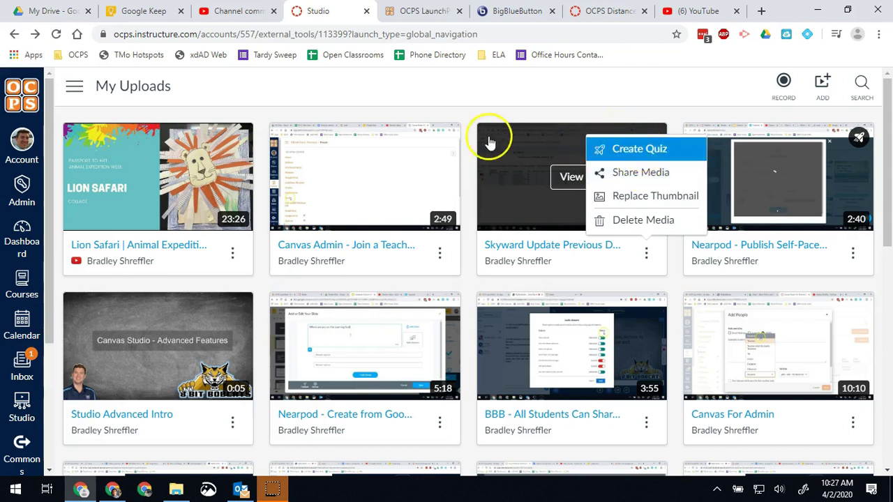
- Open the Assignments page of the Shreff Tech 19-20 course and filter it to Quarter 4
{"action": "left_click", "coordinate": [19, 258]}
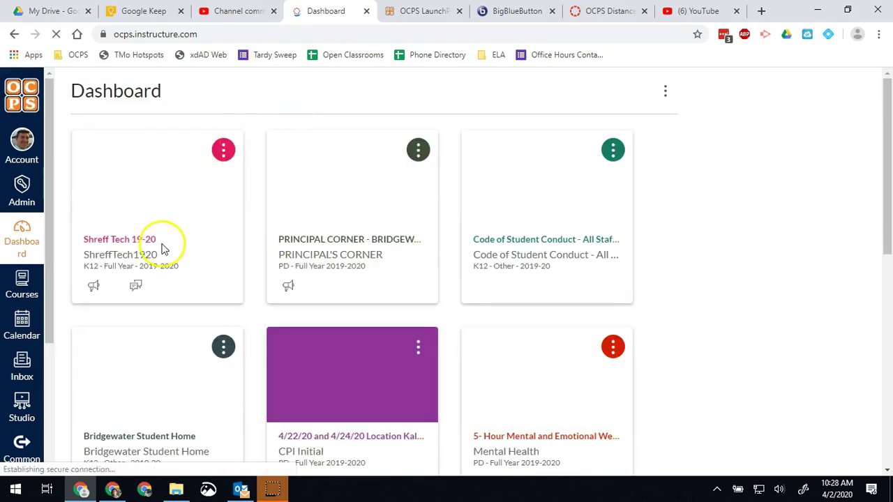
{"action": "left_click", "coordinate": [136, 251]}
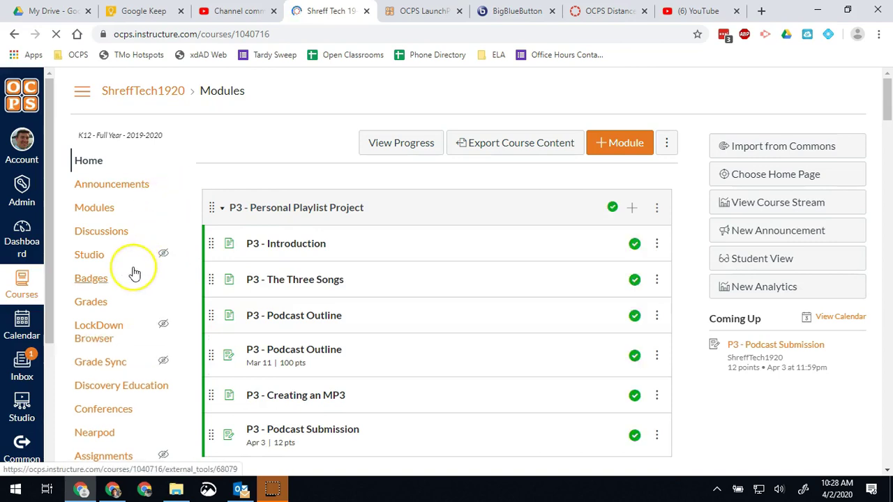
{"action": "scroll", "coordinate": [132, 273], "scroll_direction": "down", "scroll_amount": 3}
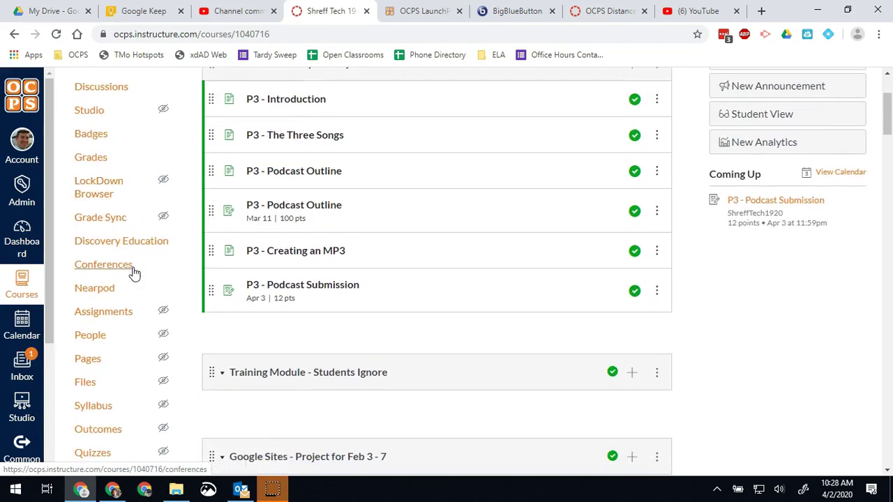
{"action": "scroll", "coordinate": [140, 231], "scroll_direction": "up", "scroll_amount": 1}
{"action": "scroll", "coordinate": [140, 230], "scroll_direction": "up", "scroll_amount": 2}
{"action": "scroll", "coordinate": [151, 202], "scroll_direction": "down", "scroll_amount": 3}
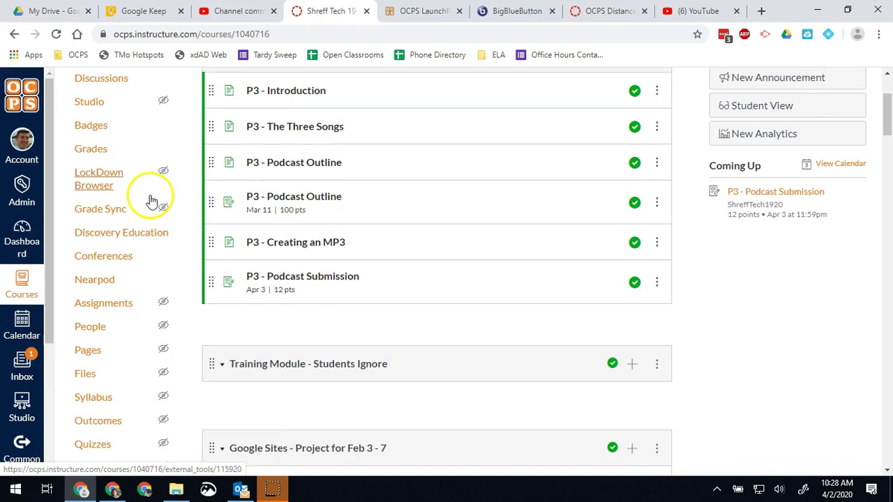
{"action": "left_click", "coordinate": [115, 305]}
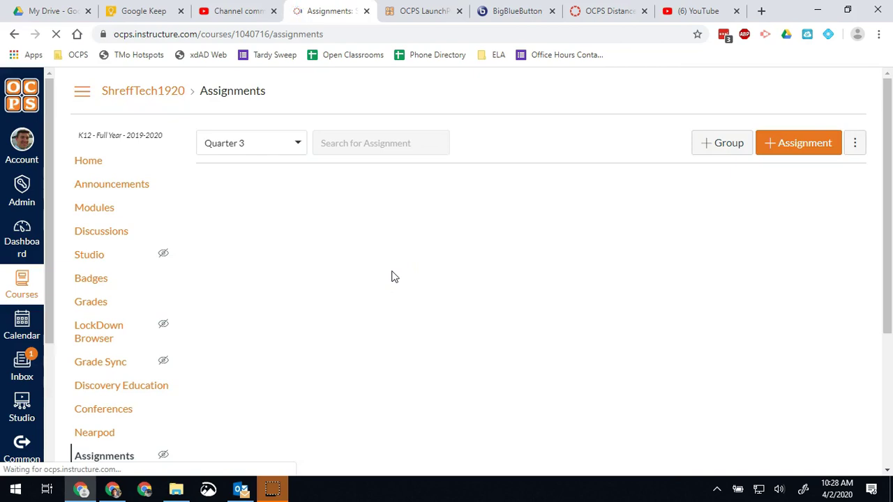
{"action": "left_click", "coordinate": [293, 146]}
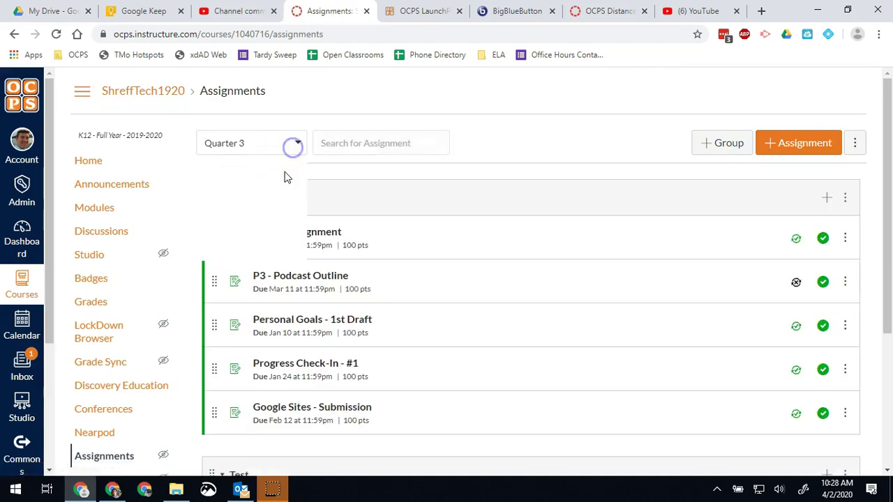
{"action": "left_click", "coordinate": [260, 251]}
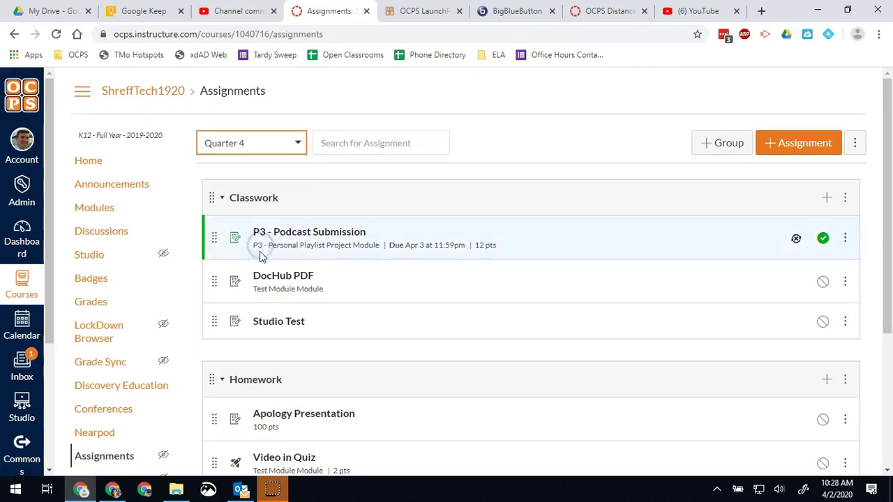
- Create an assignment named "Nearpod Publishing Quiz" with the instructions "Watch the video below and answer the questions as they appear."
{"action": "left_click", "coordinate": [778, 143]}
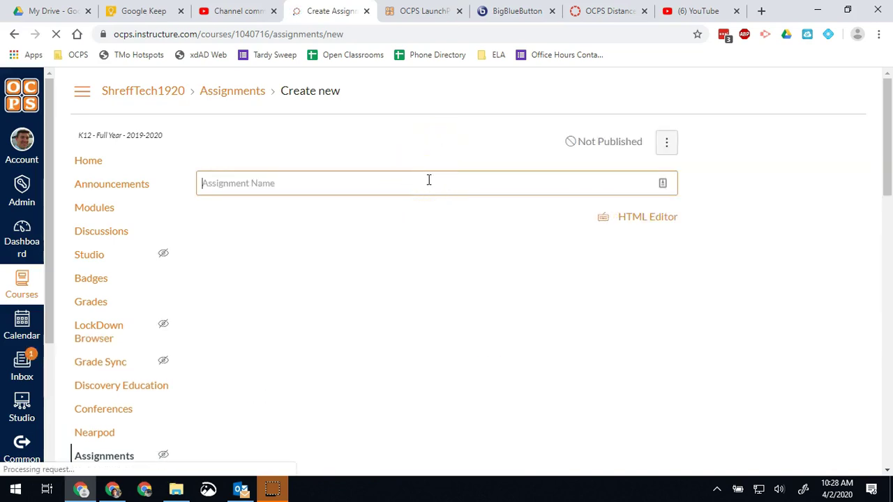
{"action": "type", "text": "Nearpod"}
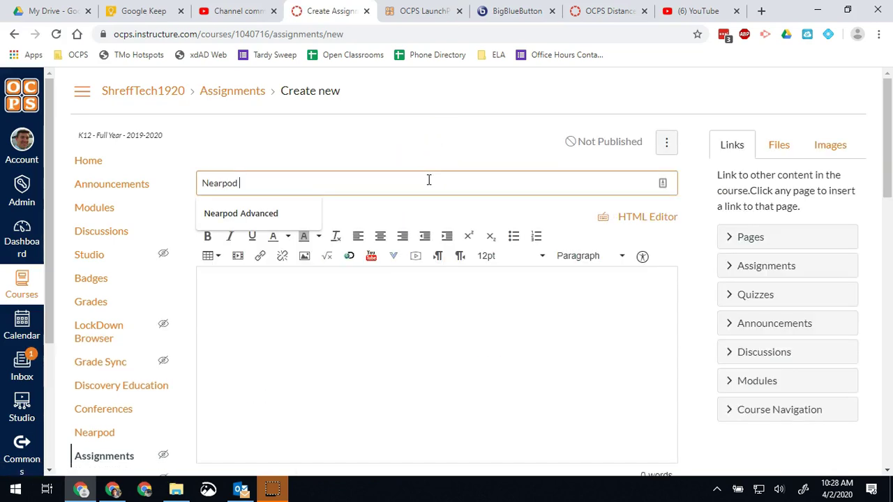
{"action": "type", "text": " Publishing Quiz"}
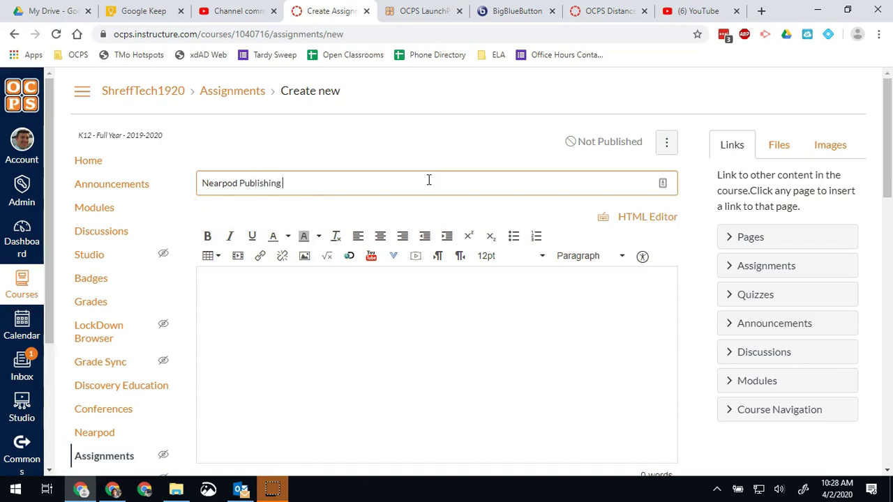
{"action": "left_click", "coordinate": [327, 344]}
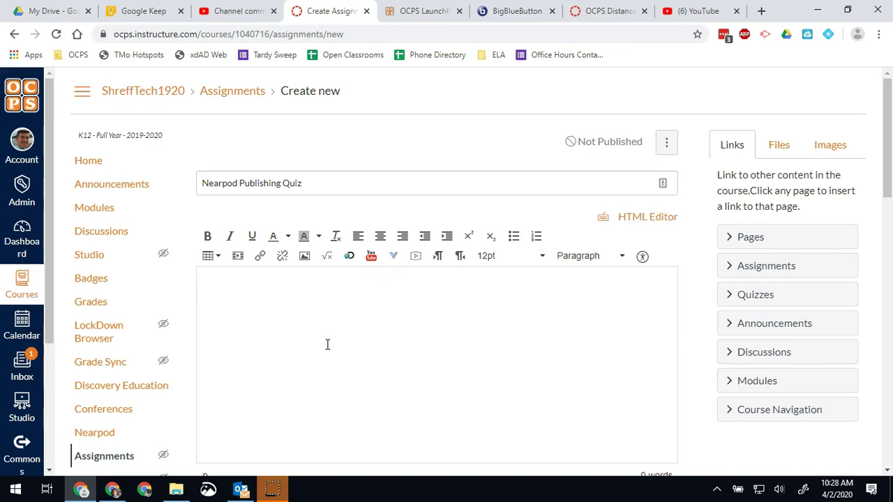
- Set the assignment's points to 50 and choose Classwork as its assignment group
{"action": "scroll", "coordinate": [327, 344], "scroll_direction": "down", "scroll_amount": 1}
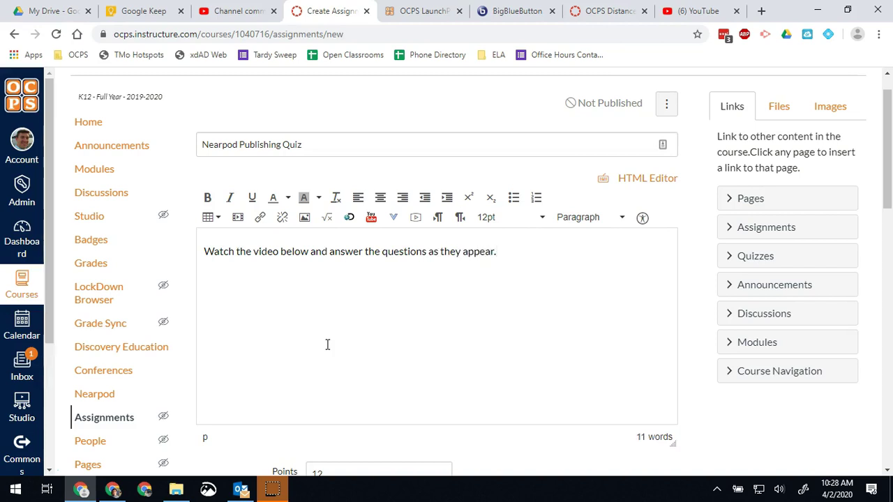
{"action": "scroll", "coordinate": [327, 344], "scroll_direction": "down", "scroll_amount": 3}
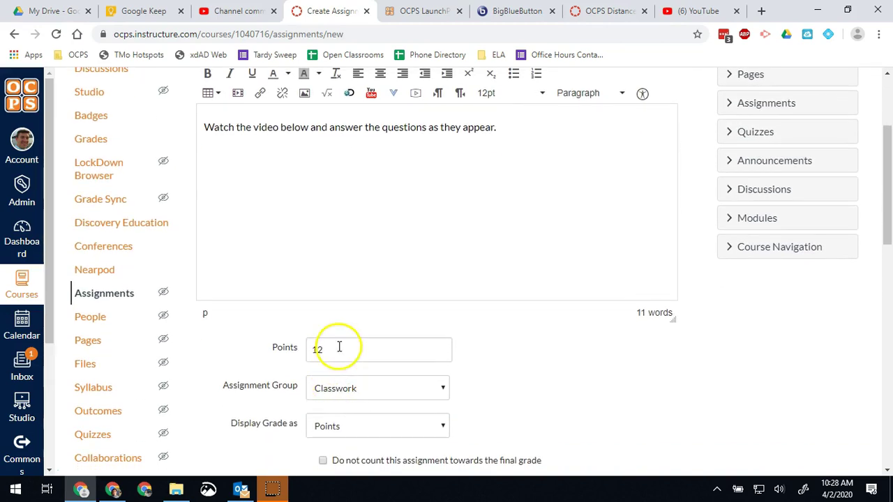
{"action": "double_click", "coordinate": [339, 347]}
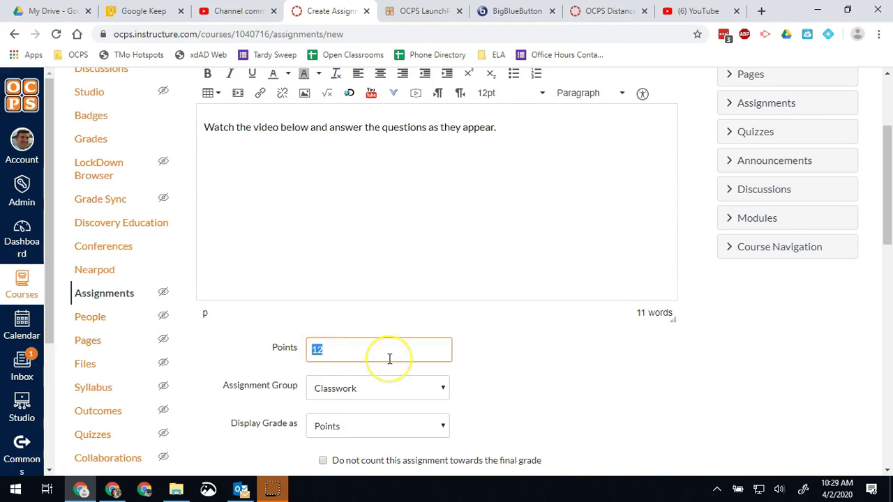
{"action": "scroll", "coordinate": [390, 359], "scroll_direction": "down", "scroll_amount": 2}
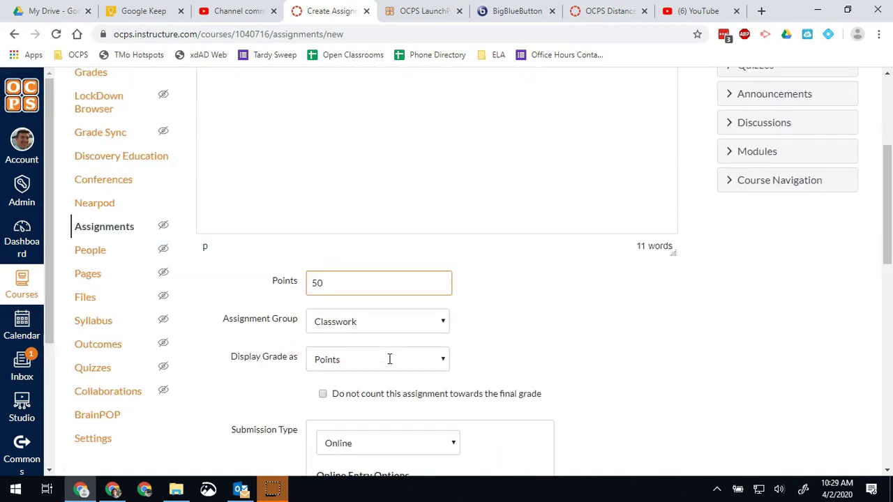
{"action": "left_click", "coordinate": [440, 304]}
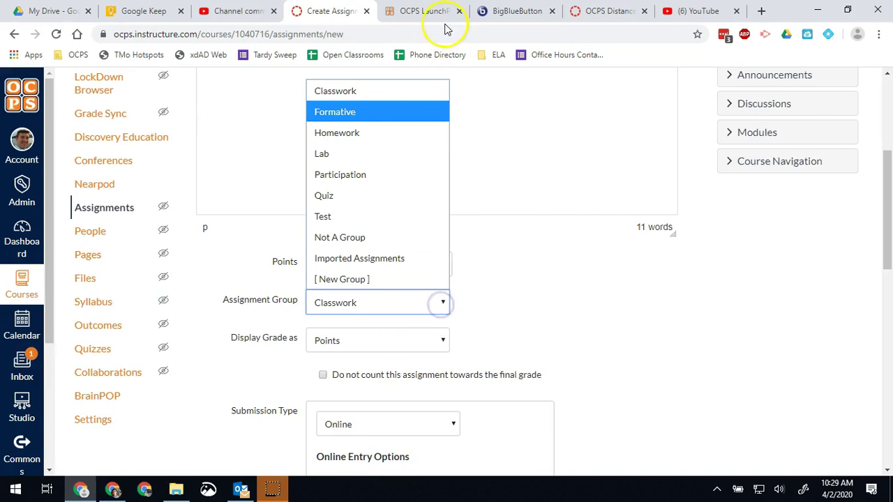
{"action": "left_click", "coordinate": [362, 98]}
{"action": "scroll", "coordinate": [523, 291], "scroll_direction": "down", "scroll_amount": 2}
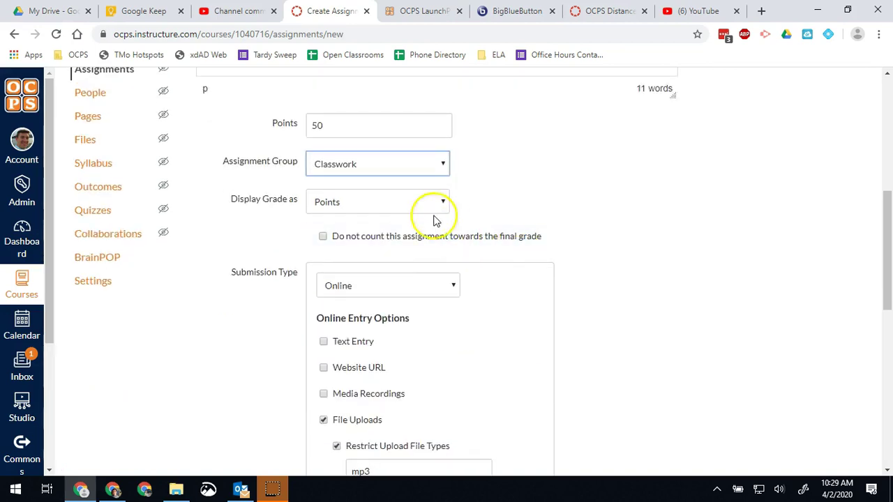
- Set the submission type to External Tool and choose Canvas Arc/Studio as the tool
{"action": "scroll", "coordinate": [480, 250], "scroll_direction": "down", "scroll_amount": 2}
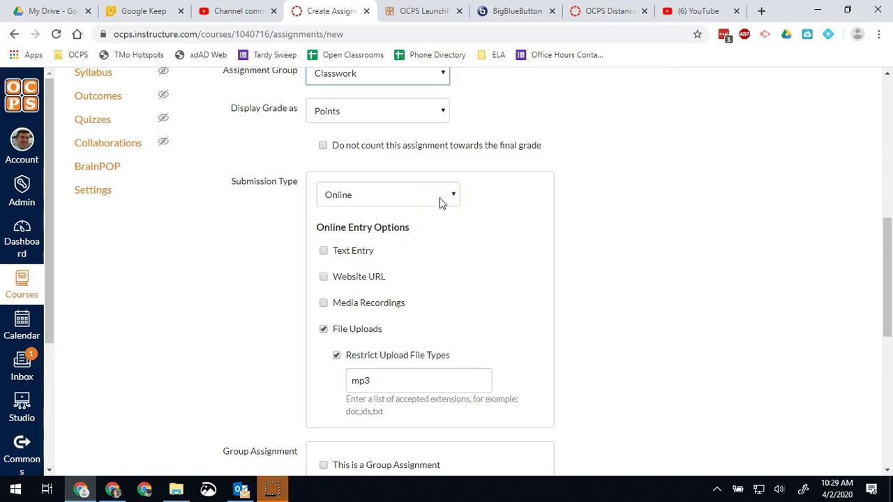
{"action": "left_click", "coordinate": [440, 199]}
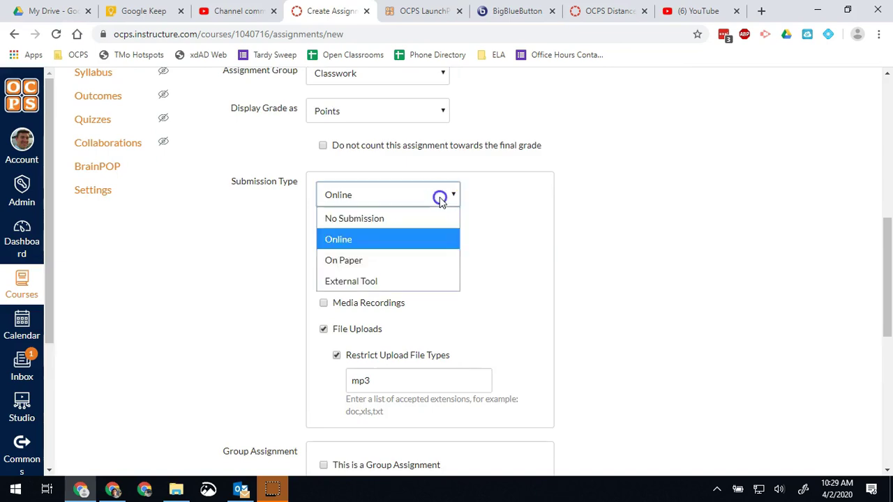
{"action": "left_click", "coordinate": [382, 283]}
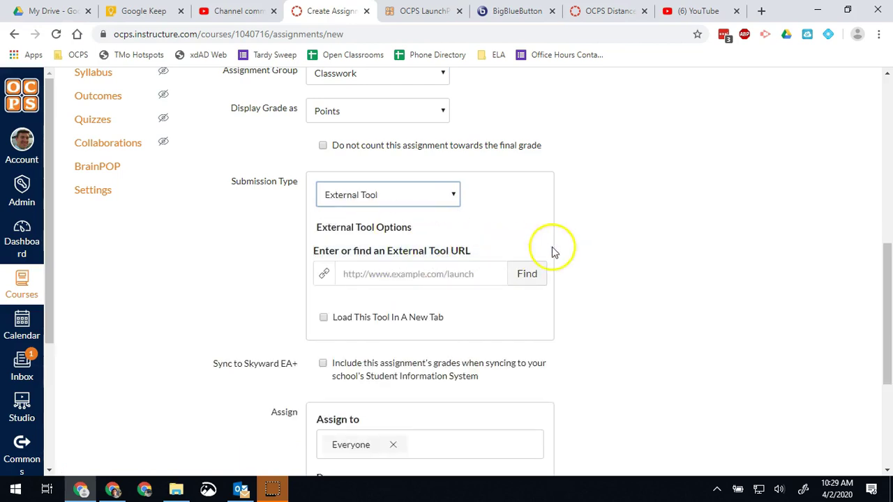
{"action": "left_click", "coordinate": [539, 275]}
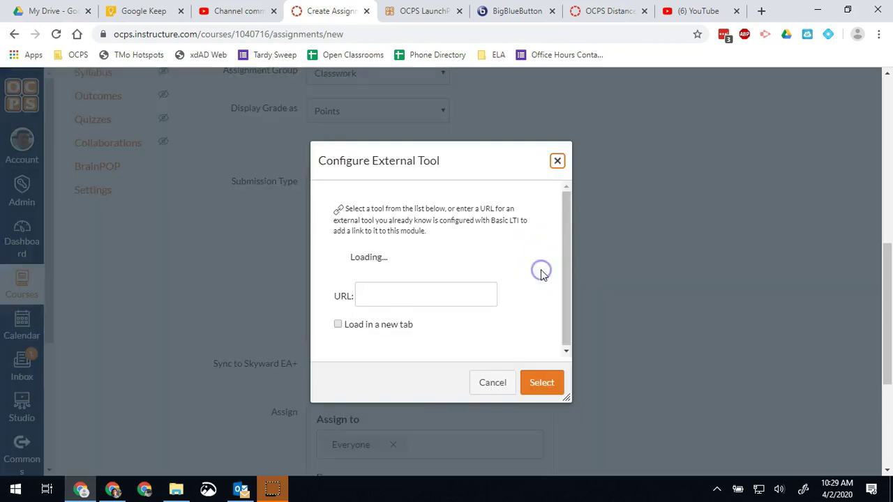
{"action": "scroll", "coordinate": [410, 318], "scroll_direction": "down", "scroll_amount": 1}
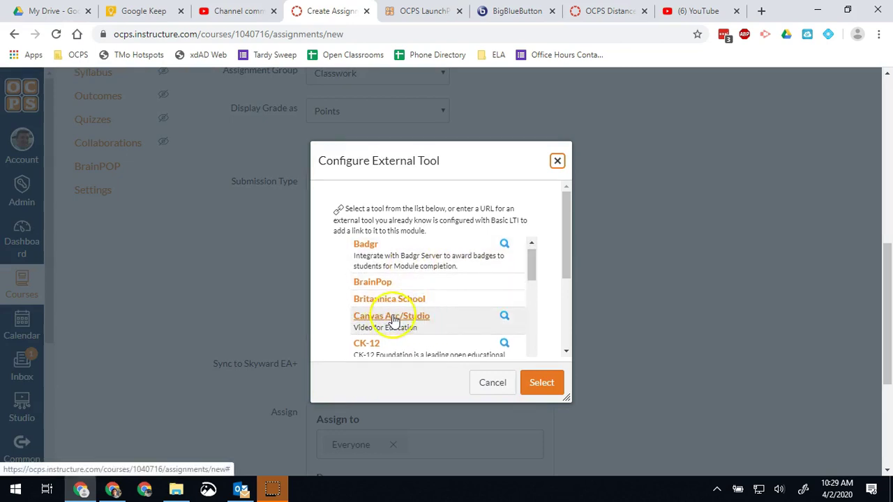
{"action": "left_click", "coordinate": [394, 318]}
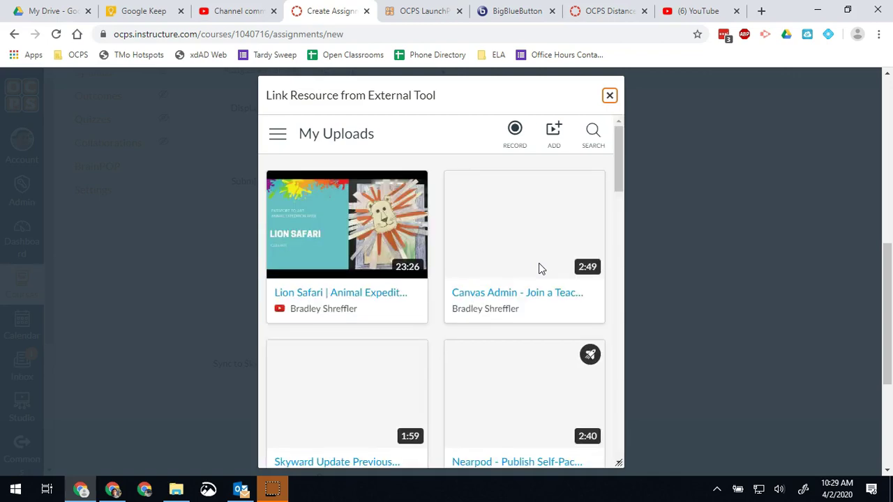
- Embed the Nearpod self-paced publishing video with its "Nearpod Publish a Self-Paced Lesson" quiz and check the linked tool URL
{"action": "scroll", "coordinate": [438, 266], "scroll_direction": "down", "scroll_amount": 2}
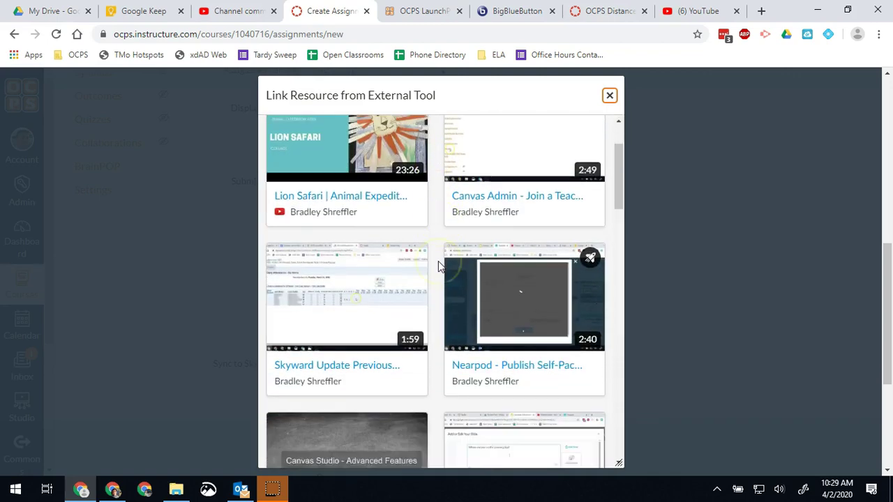
{"action": "mouse_move", "coordinate": [572, 202]}
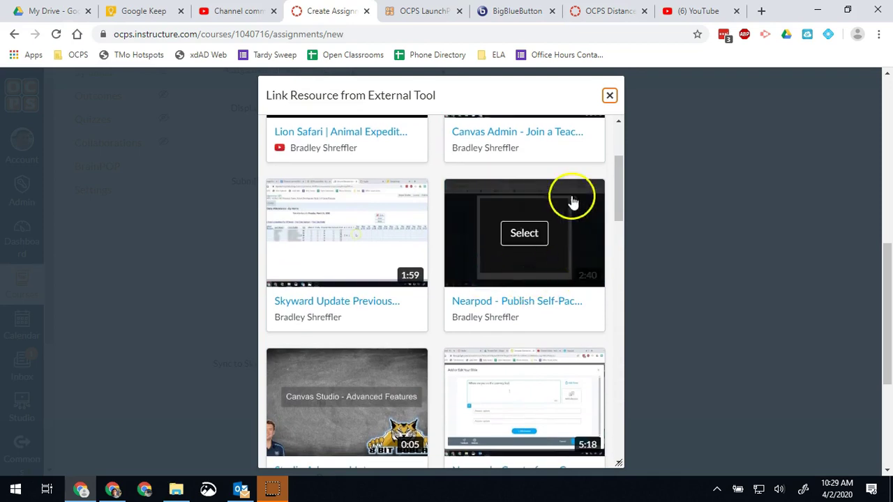
{"action": "left_click", "coordinate": [524, 237]}
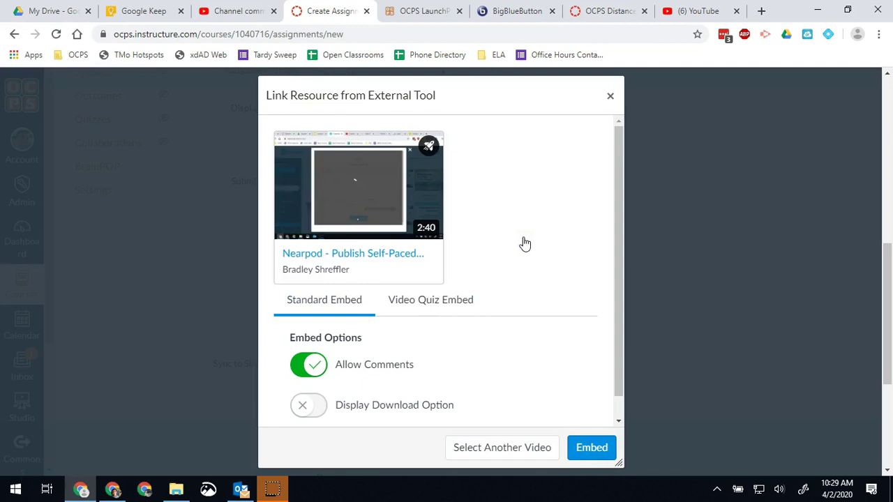
{"action": "left_click", "coordinate": [440, 305]}
{"action": "scroll", "coordinate": [440, 303], "scroll_direction": "down", "scroll_amount": 1}
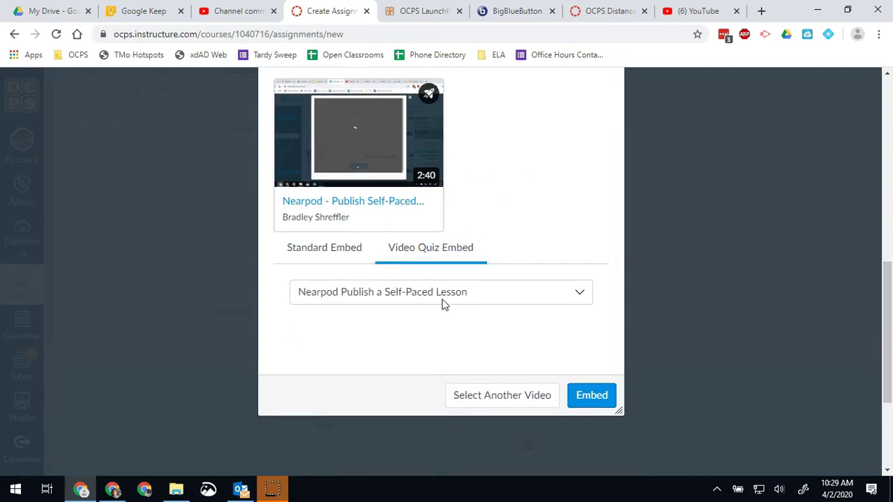
{"action": "left_click", "coordinate": [460, 296]}
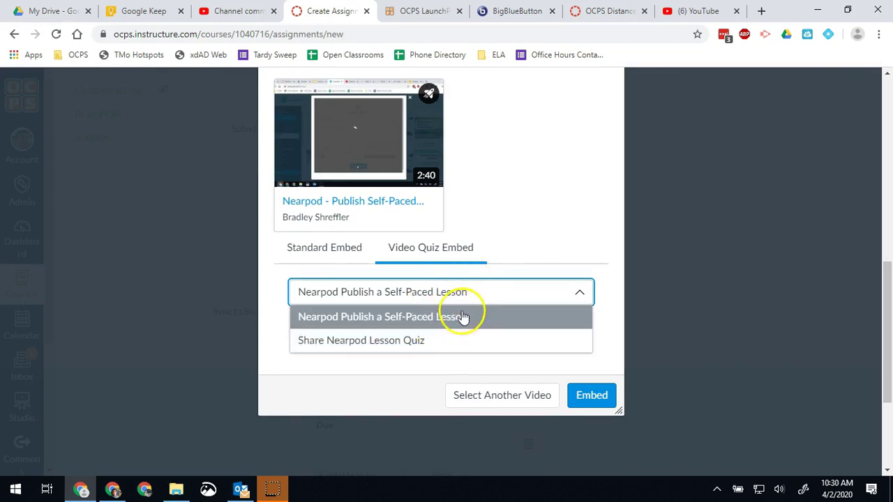
{"action": "left_click", "coordinate": [463, 316]}
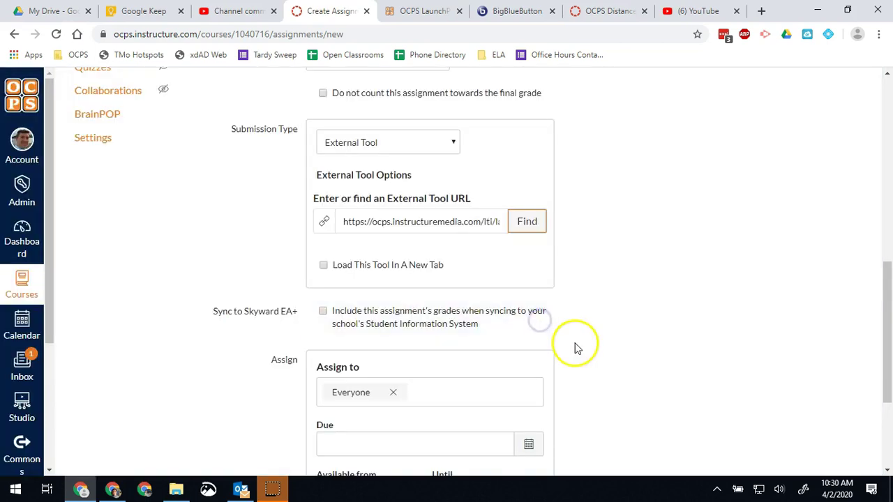
{"action": "left_click", "coordinate": [450, 224]}
{"action": "key", "text": "End"}
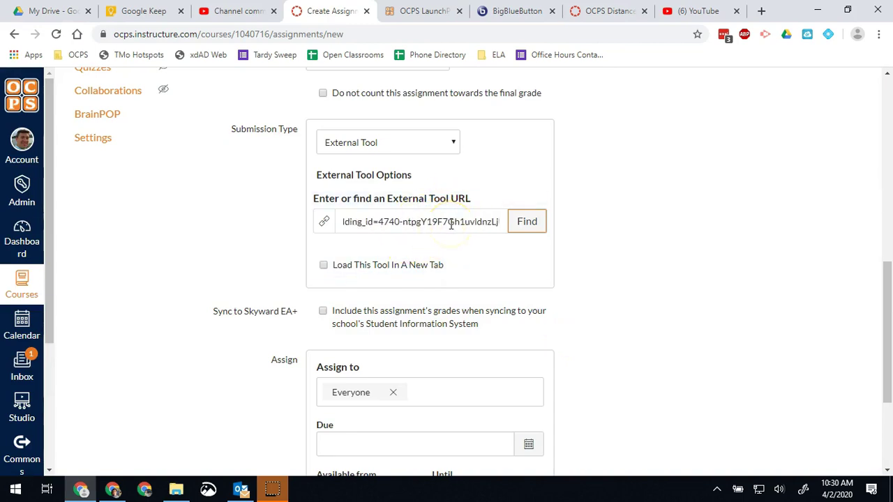
{"action": "key", "text": "Home"}
- Include the assignment's grades in the Skyward sync and set the due date to April 10, 2020
{"action": "scroll", "coordinate": [654, 245], "scroll_direction": "down", "scroll_amount": 2}
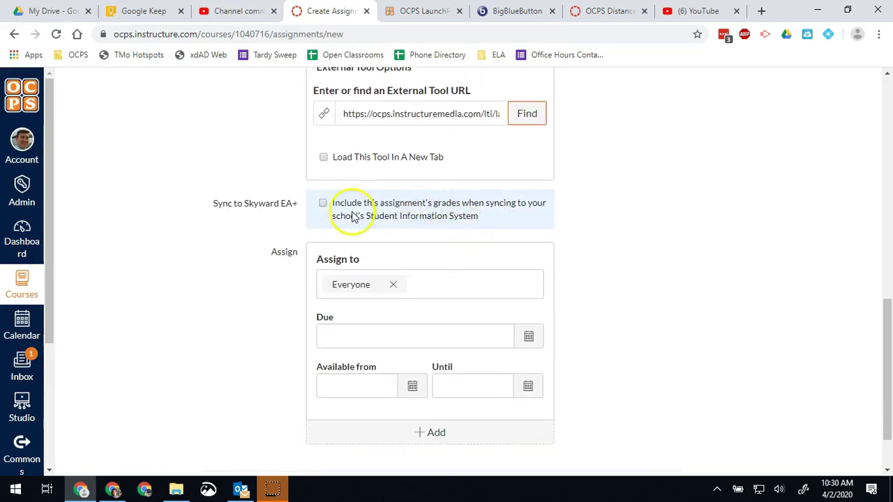
{"action": "left_click", "coordinate": [325, 208]}
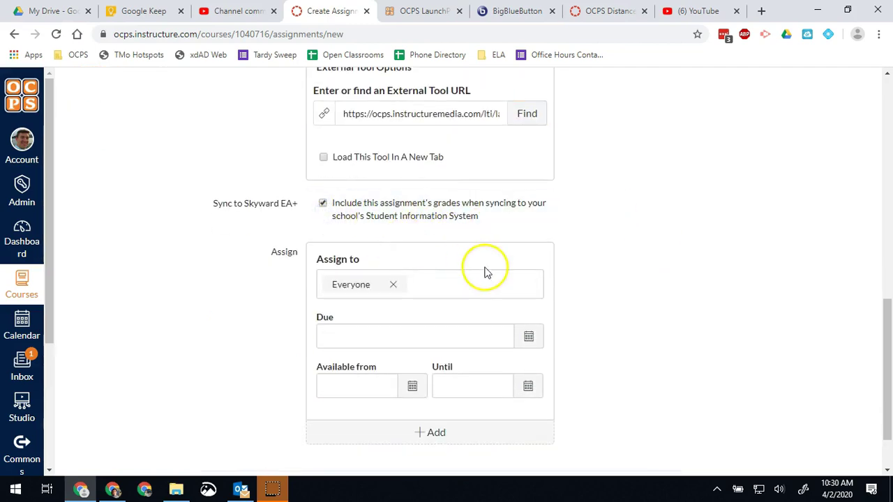
{"action": "scroll", "coordinate": [484, 271], "scroll_direction": "down", "scroll_amount": 1}
{"action": "left_click", "coordinate": [529, 286]}
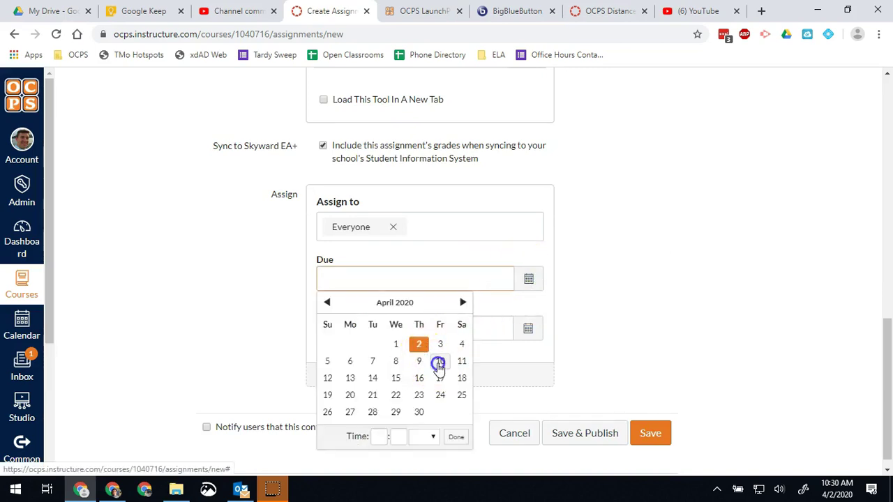
{"action": "left_click", "coordinate": [440, 361]}
{"action": "left_click", "coordinate": [630, 312]}
- Save and publish the assignment, and look over its page with the embedded video quiz
{"action": "scroll", "coordinate": [630, 313], "scroll_direction": "down", "scroll_amount": 1}
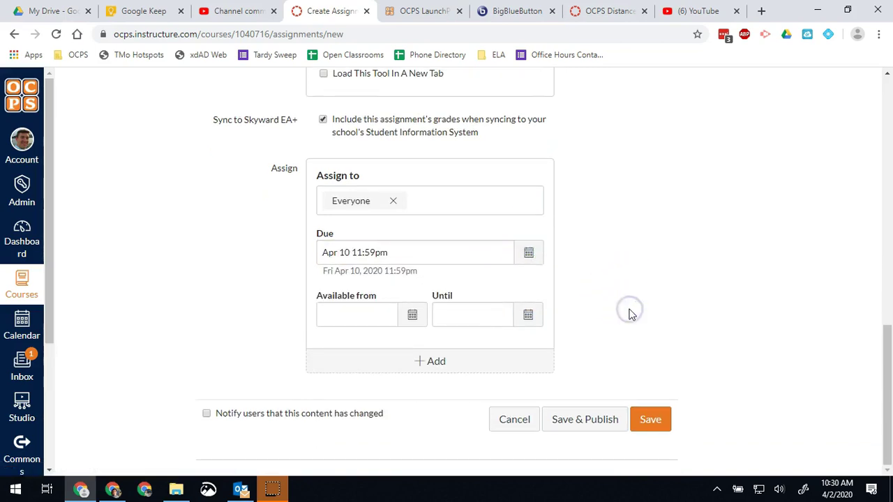
{"action": "left_click", "coordinate": [586, 426]}
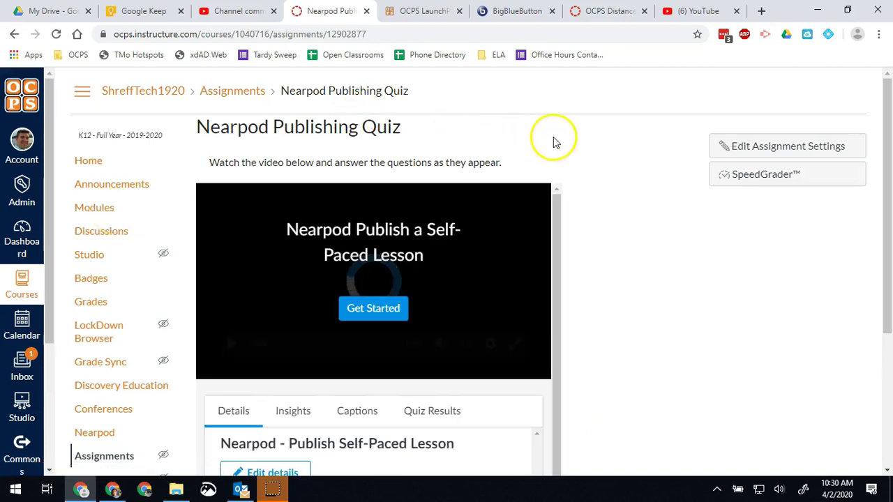
{"action": "scroll", "coordinate": [606, 185], "scroll_direction": "down", "scroll_amount": 1}
{"action": "scroll", "coordinate": [604, 186], "scroll_direction": "down", "scroll_amount": 1}
{"action": "scroll", "coordinate": [605, 186], "scroll_direction": "up", "scroll_amount": 1}
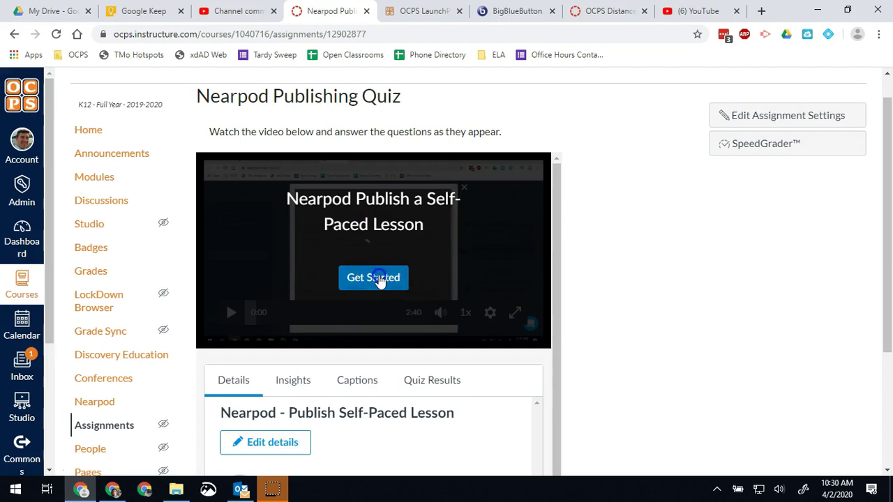
- Start the video quiz and answer question 1 with "Create a Nearpod"
{"action": "left_click", "coordinate": [380, 279]}
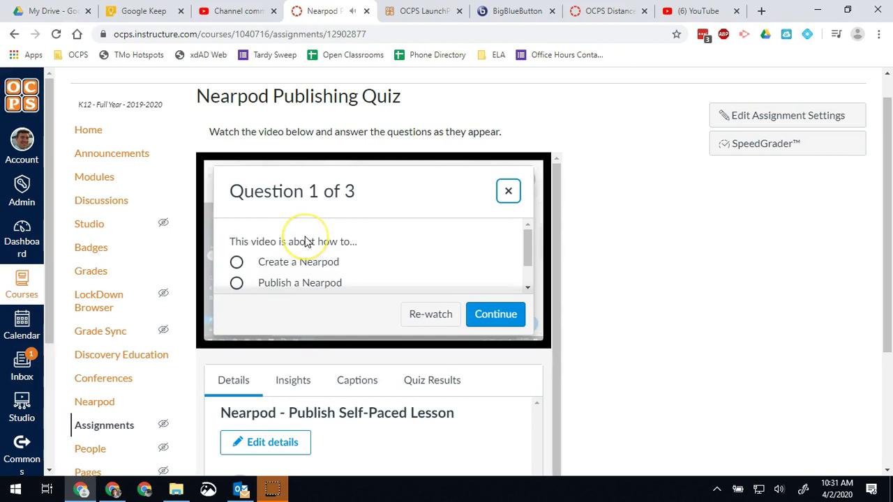
{"action": "scroll", "coordinate": [293, 241], "scroll_direction": "down", "scroll_amount": 1}
{"action": "scroll", "coordinate": [275, 241], "scroll_direction": "up", "scroll_amount": 1}
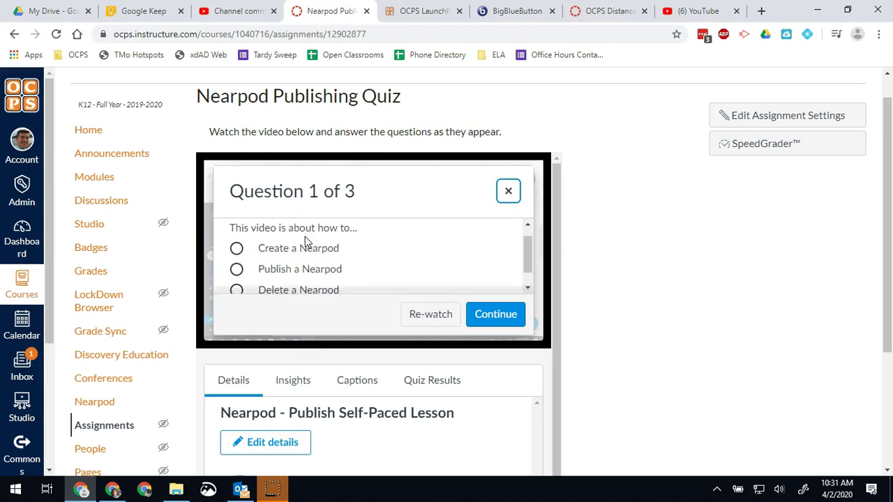
{"action": "left_click", "coordinate": [237, 249]}
{"action": "left_click", "coordinate": [493, 314]}
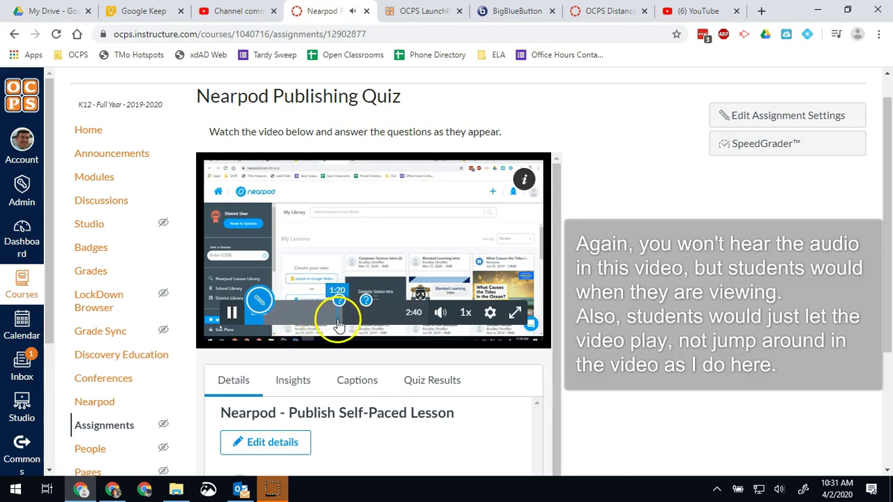
- Skip the video ahead to question 2 and answer it with False
{"action": "left_click", "coordinate": [337, 322]}
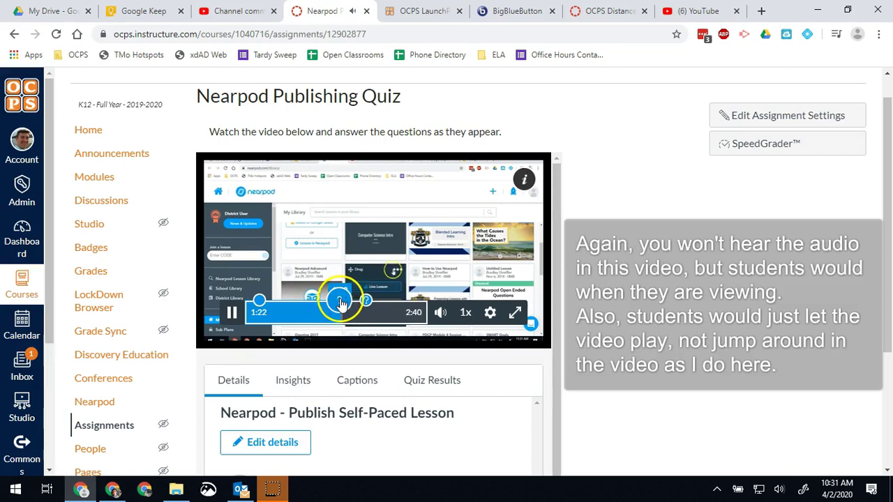
{"action": "left_click", "coordinate": [340, 303]}
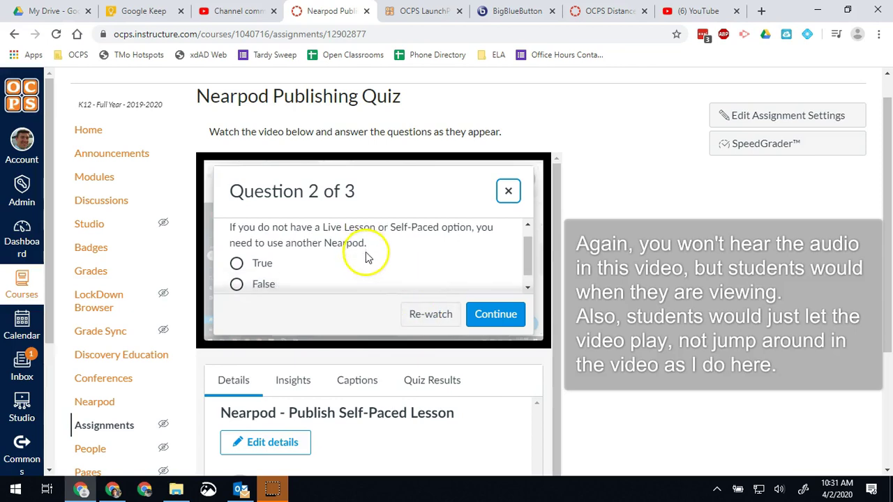
{"action": "left_click", "coordinate": [257, 287]}
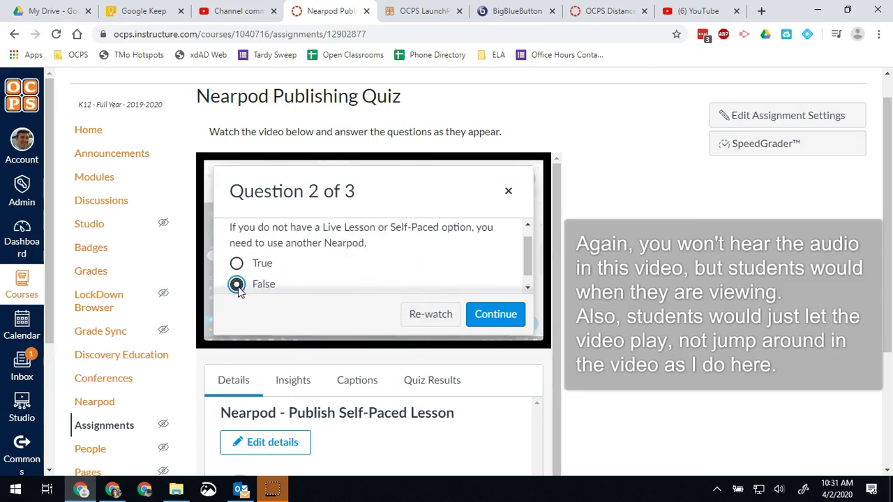
{"action": "left_click", "coordinate": [493, 315]}
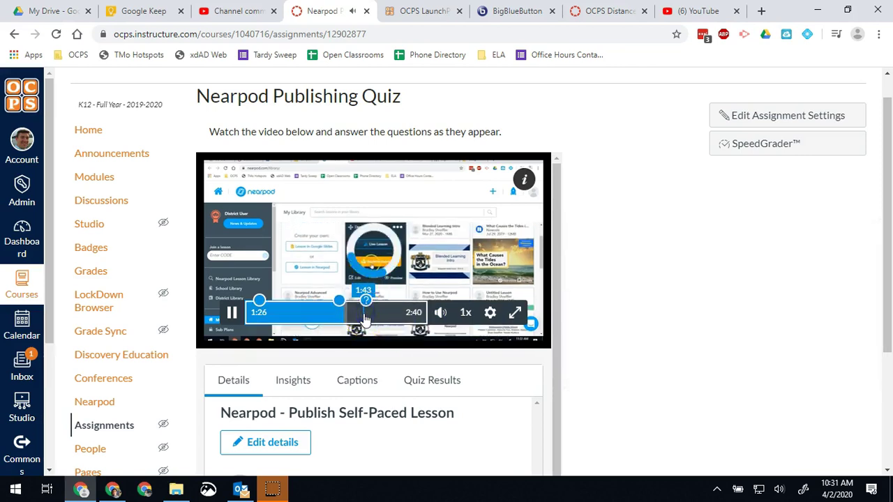
- Skip the video ahead to question 3 and answer it with Email, Canvas and ClassDojo
{"action": "left_click", "coordinate": [366, 318]}
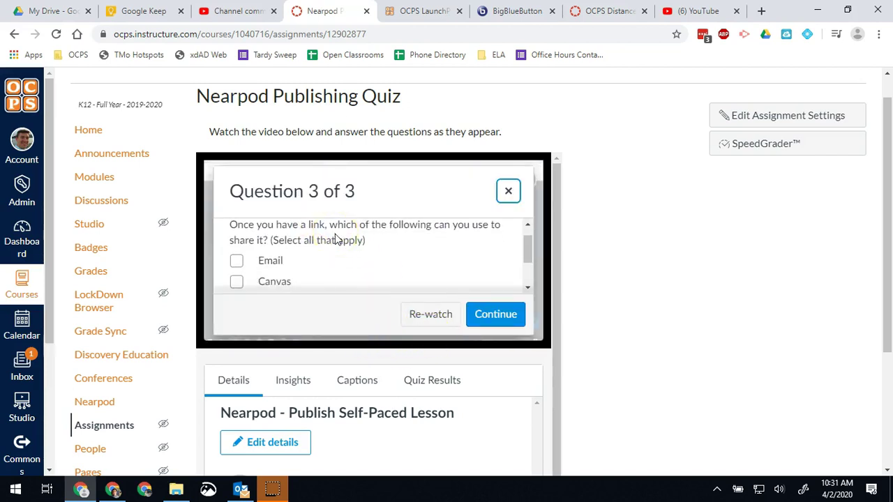
{"action": "scroll", "coordinate": [335, 236], "scroll_direction": "down", "scroll_amount": 1}
{"action": "left_click", "coordinate": [236, 246]}
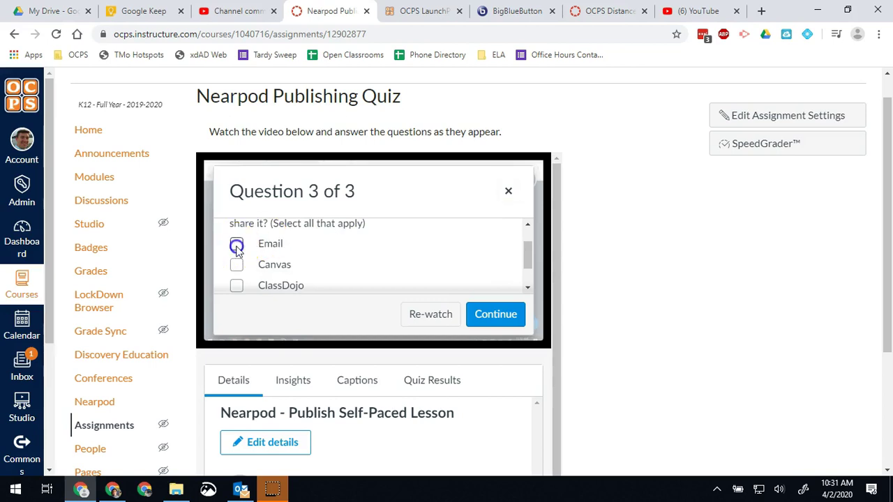
{"action": "left_click", "coordinate": [236, 265]}
{"action": "left_click", "coordinate": [236, 287]}
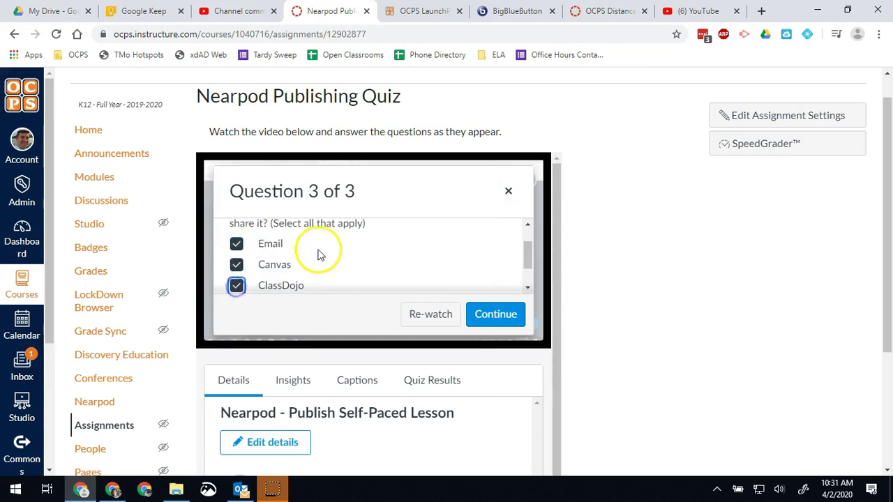
{"action": "scroll", "coordinate": [321, 248], "scroll_direction": "down", "scroll_amount": 1}
{"action": "left_click", "coordinate": [494, 315]}
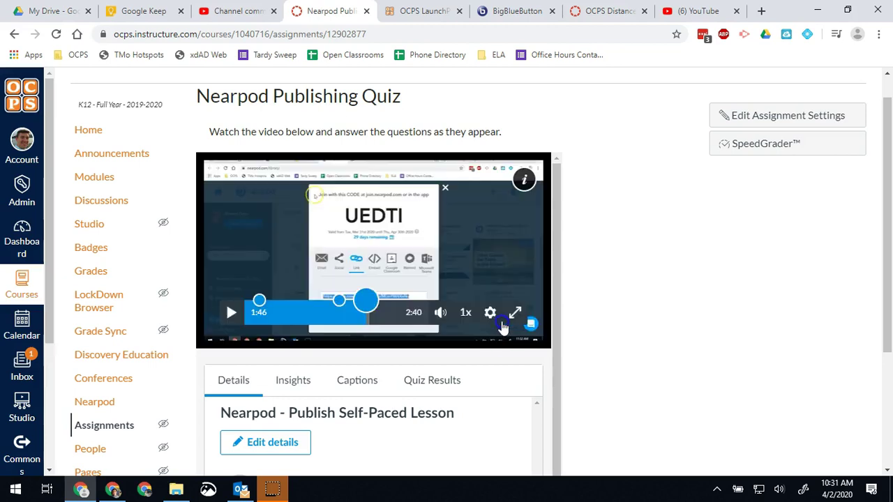
- Skip to the end of the video and submit the quiz
{"action": "left_click", "coordinate": [419, 314]}
{"action": "left_click", "coordinate": [427, 314]}
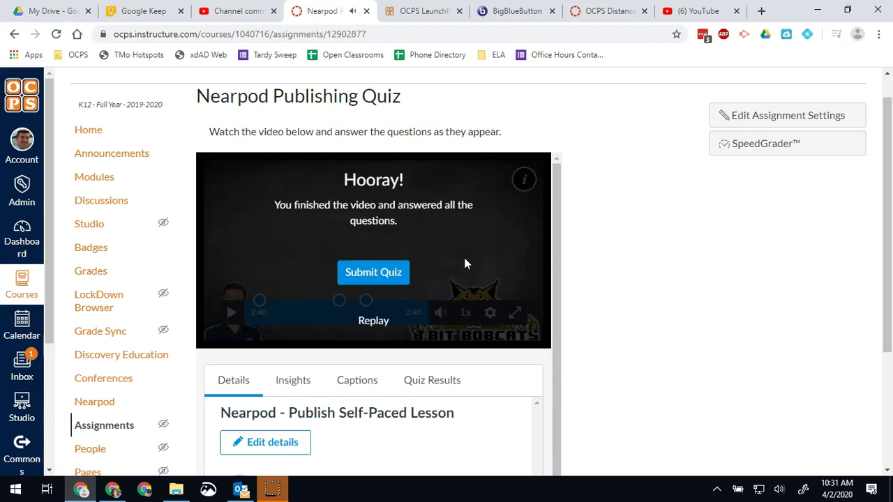
{"action": "left_click", "coordinate": [376, 278]}
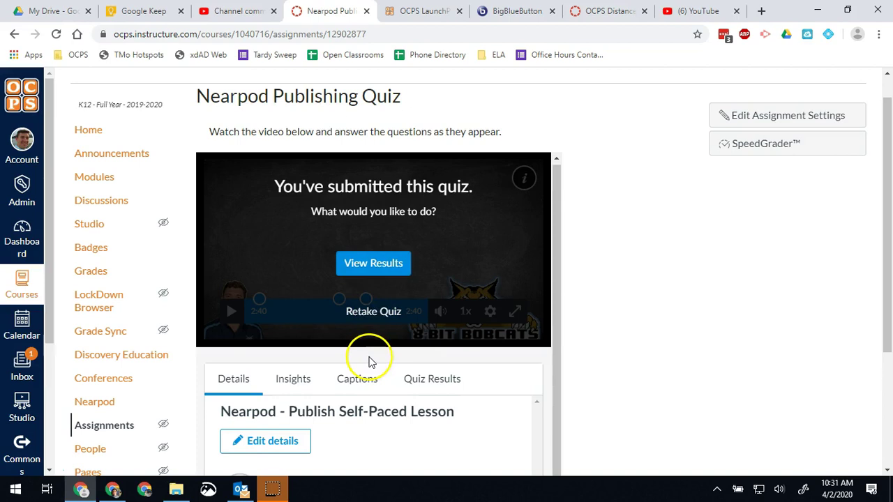
{"action": "scroll", "coordinate": [661, 333], "scroll_direction": "down", "scroll_amount": 3}
{"action": "scroll", "coordinate": [624, 239], "scroll_direction": "up", "scroll_amount": 2}
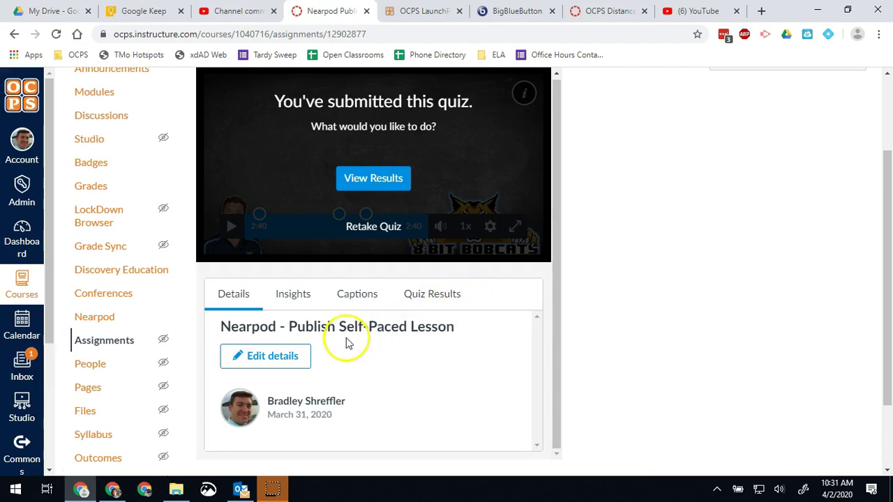
{"action": "scroll", "coordinate": [625, 301], "scroll_direction": "up", "scroll_amount": 2}
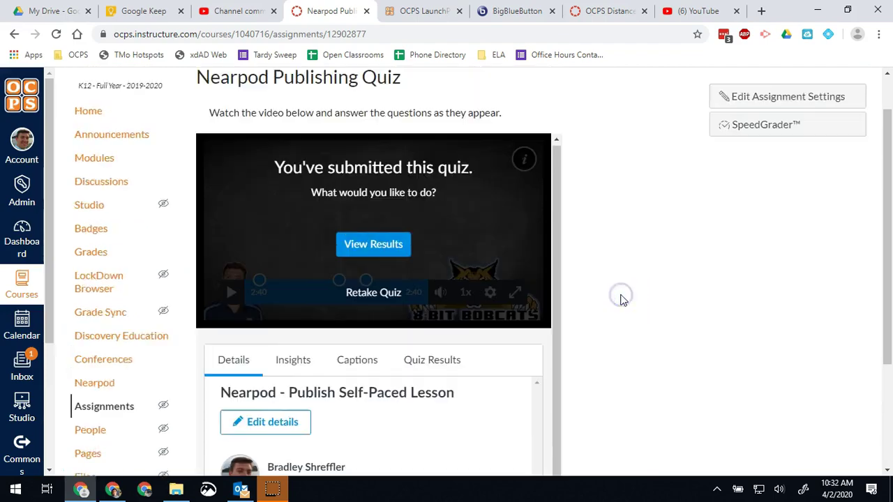